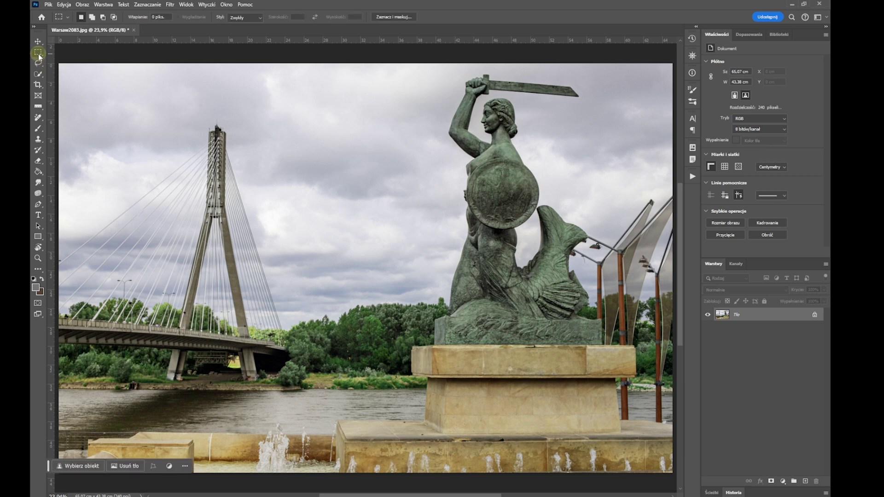
Step: Copy a rectangle around the mermaid statue, a circle around the bridge, and the original photo onto new layers
drag(391, 70, 646, 377)
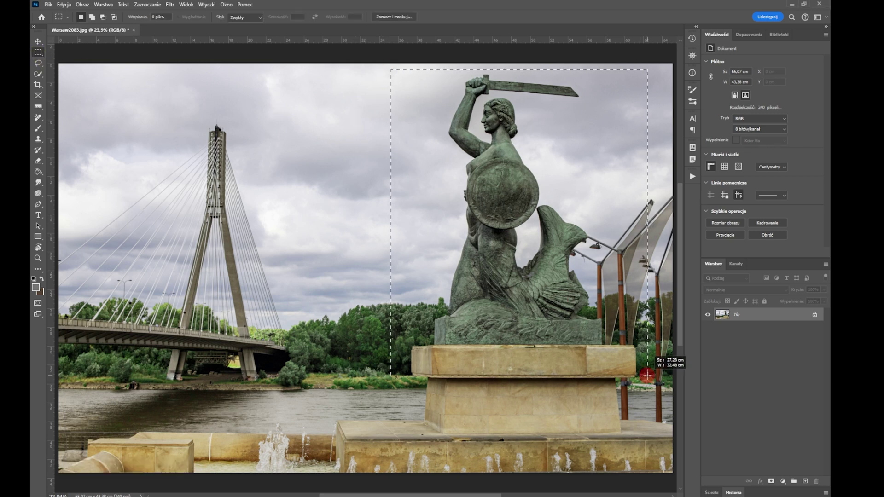
key(ctrl+j)
right_click(39, 52)
click(69, 61)
drag(106, 92, 371, 394)
drag(285, 304, 255, 329)
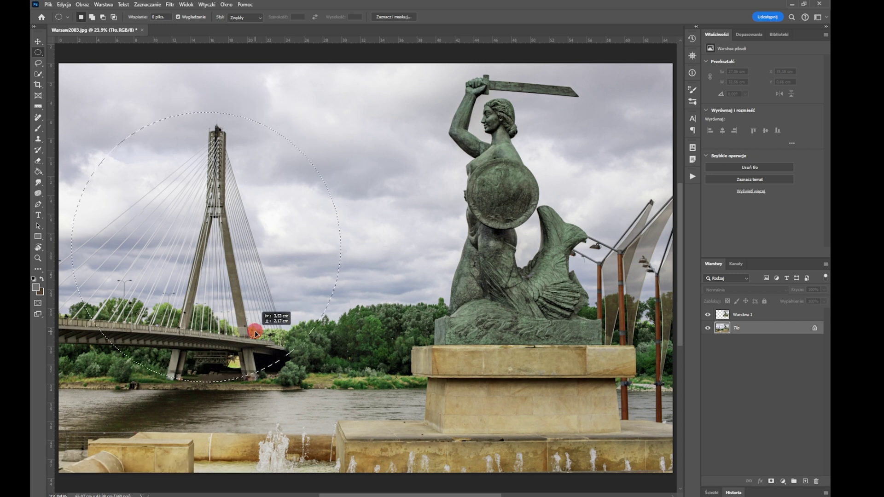
key(ctrl+j)
key(alt+bracketleft)
key(ctrl+j)
Step: Load the bridge circle's outline, expand it slightly, and stroke it white
click(756, 328)
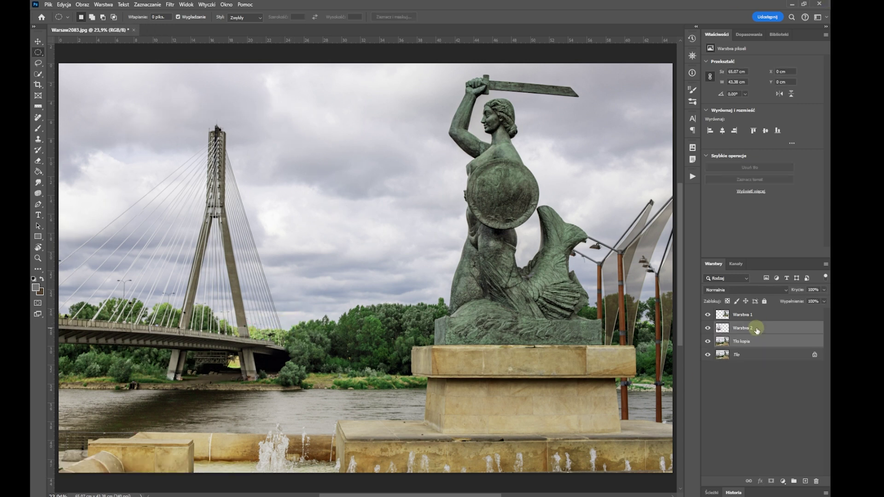
ctrl+click(722, 328)
click(147, 4)
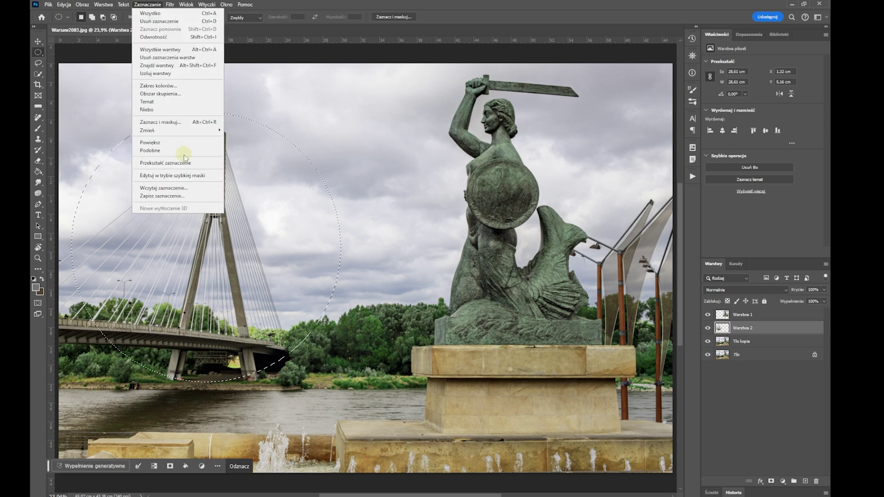
click(249, 144)
click(490, 159)
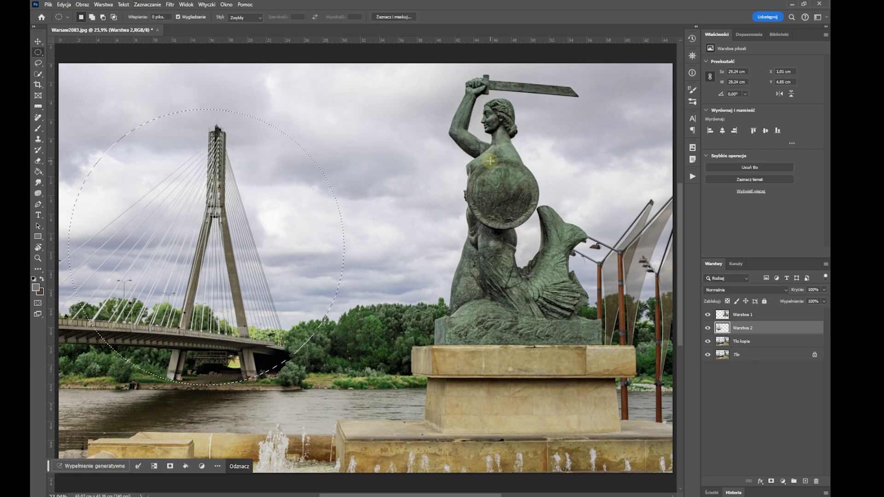
click(63, 4)
click(115, 194)
click(395, 159)
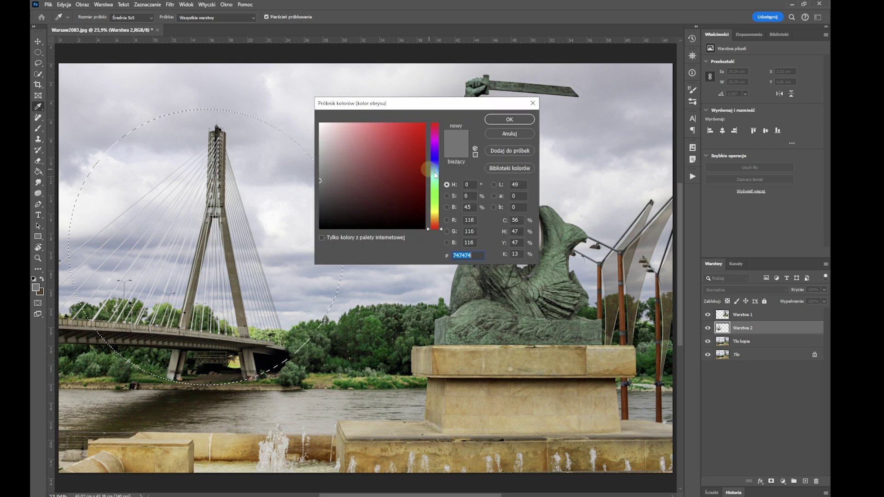
click(321, 124)
click(509, 119)
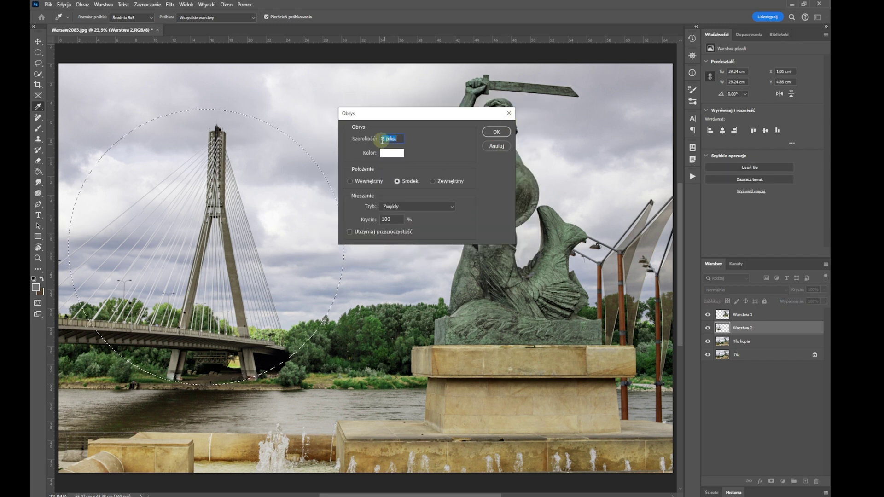
key(Return)
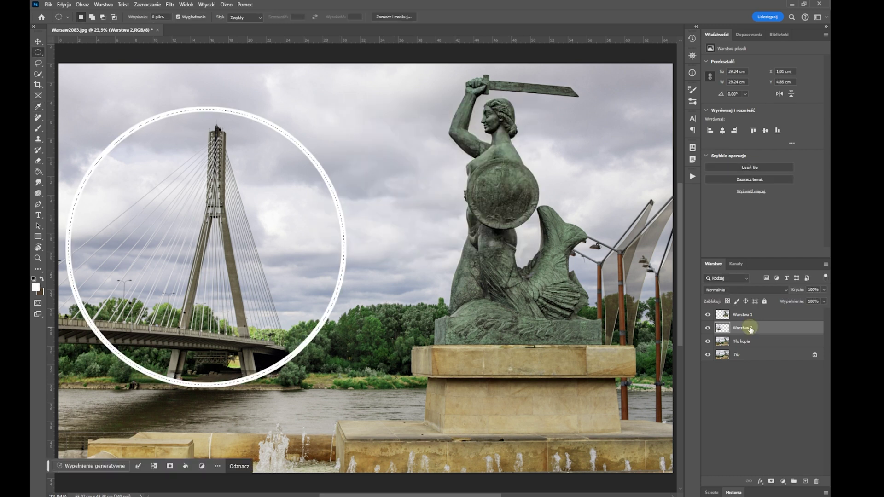
key(ctrl+d)
Step: Load the statue rectangle's outline, expand it slightly, and stroke it with a white frame
click(722, 315)
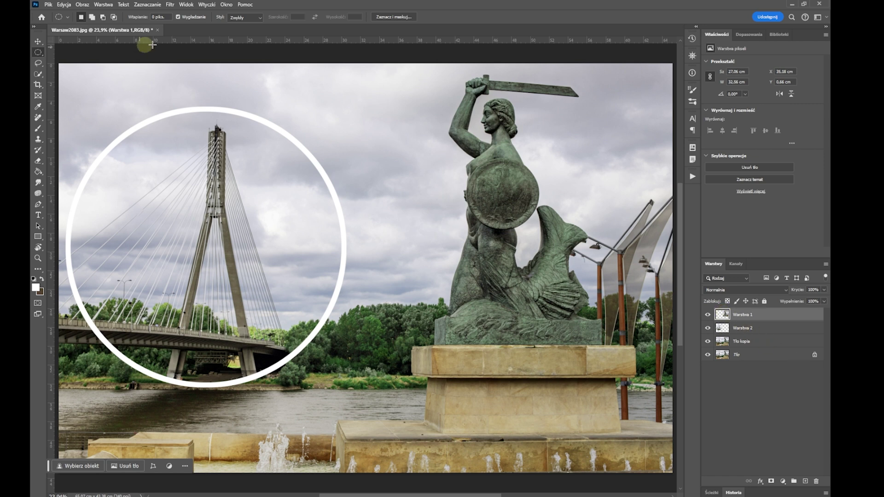
click(84, 5)
ctrl+click(722, 314)
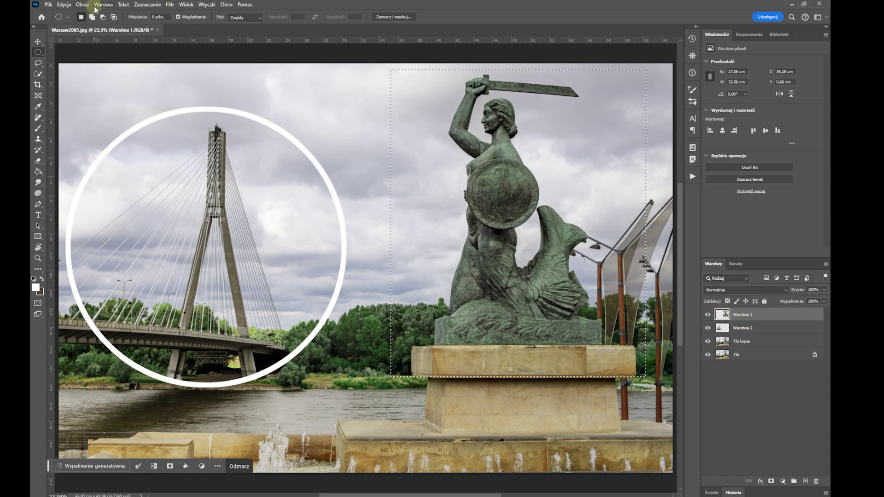
click(148, 5)
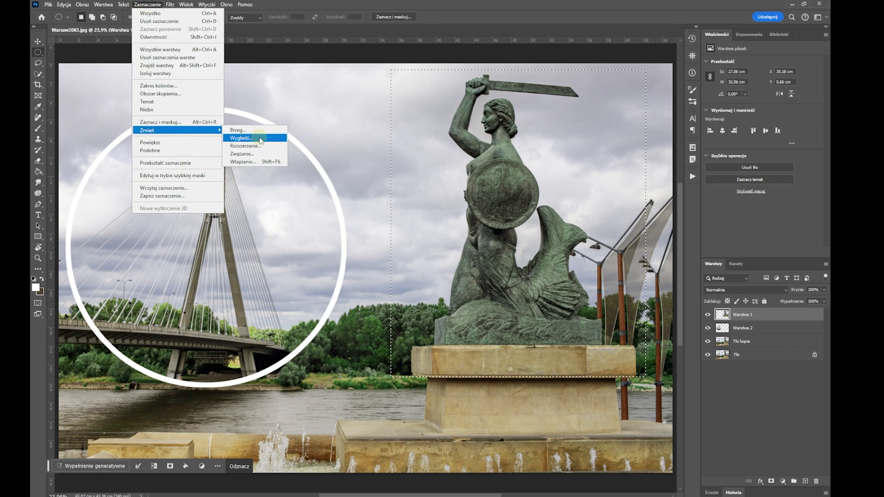
click(249, 146)
click(496, 162)
click(64, 4)
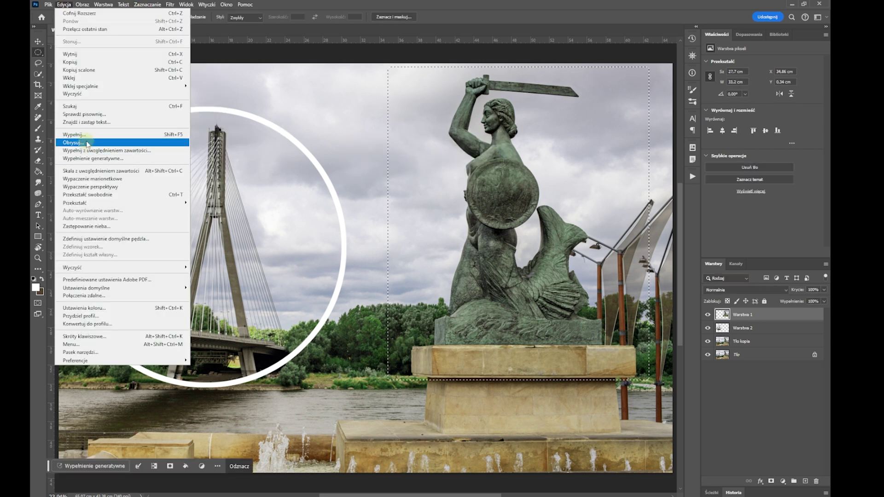
click(69, 142)
click(497, 132)
key(ctrl+d)
Step: Desaturate the photo copy layer fully with Hue/Saturation (Ctrl+U)
click(783, 347)
key(ctrl+u)
drag(615, 242, 611, 248)
click(758, 180)
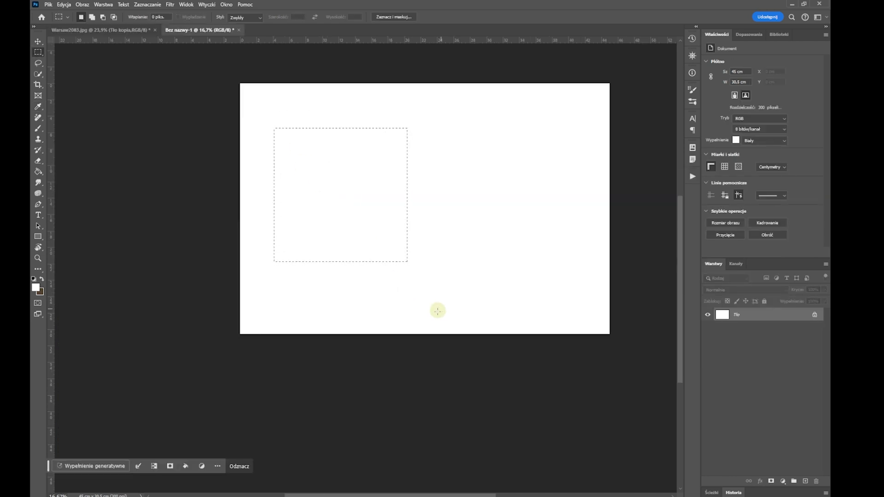
Step: Add a circular selection beside the square, fill both with red, then deselect
drag(430, 132, 509, 210)
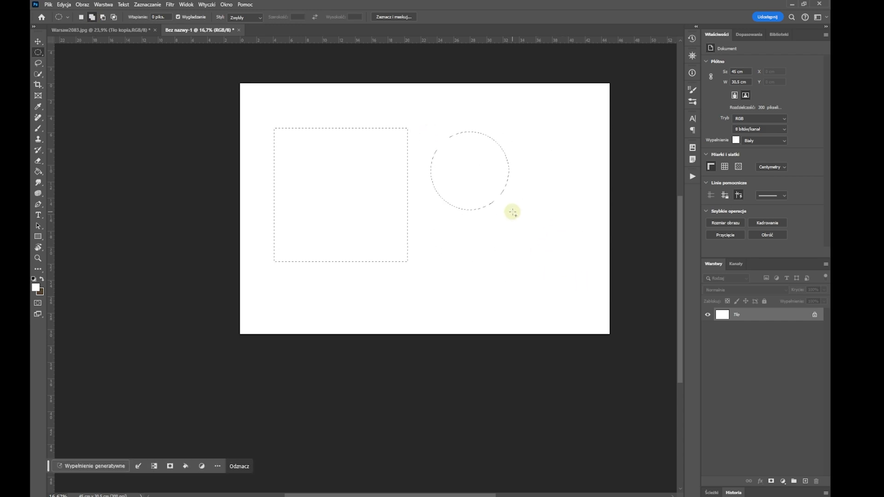
click(64, 4)
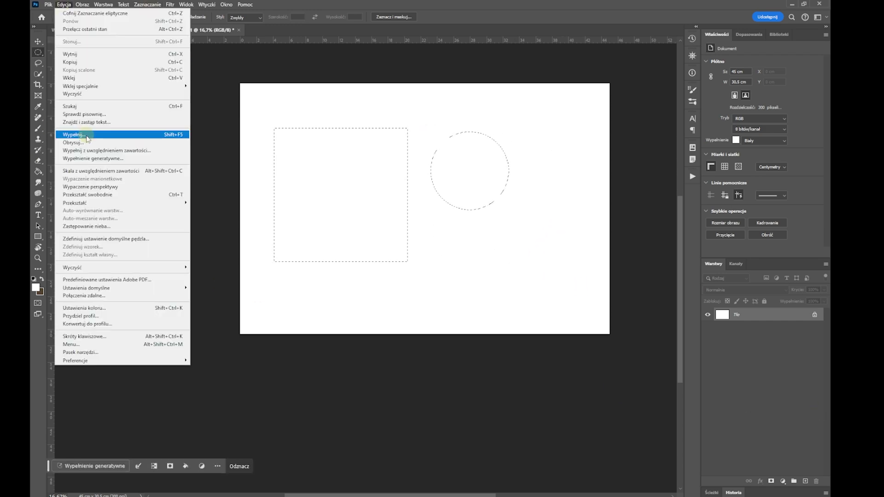
click(87, 129)
click(467, 133)
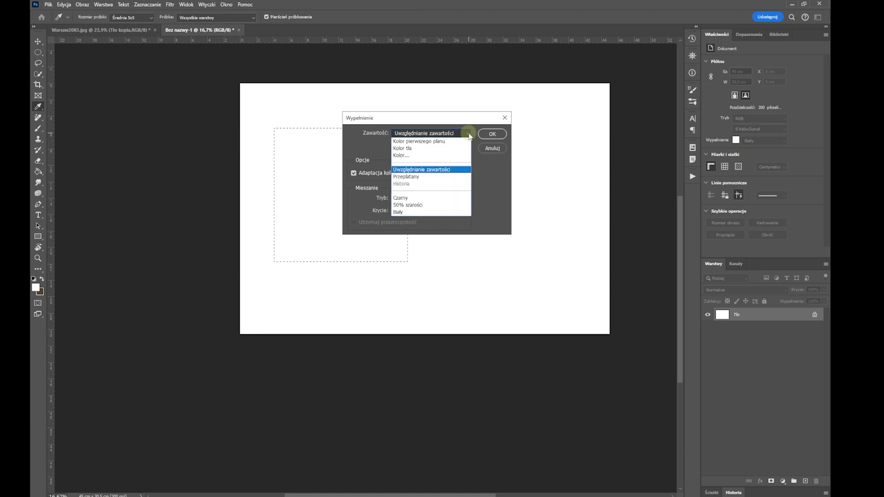
click(408, 149)
click(466, 133)
click(401, 155)
click(492, 166)
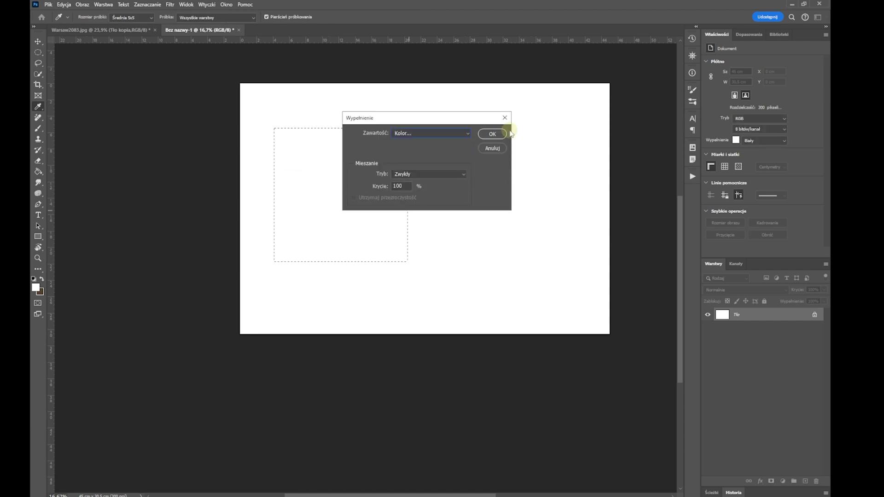
click(492, 133)
click(78, 240)
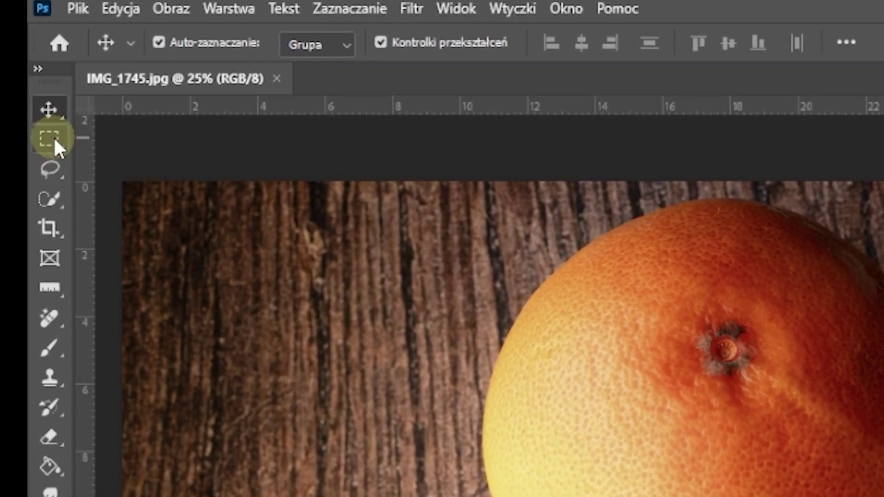
Step: Activate the Rectangular Marquee and show its flyout of rectangular, elliptical, single row and single column shapes
click(55, 141)
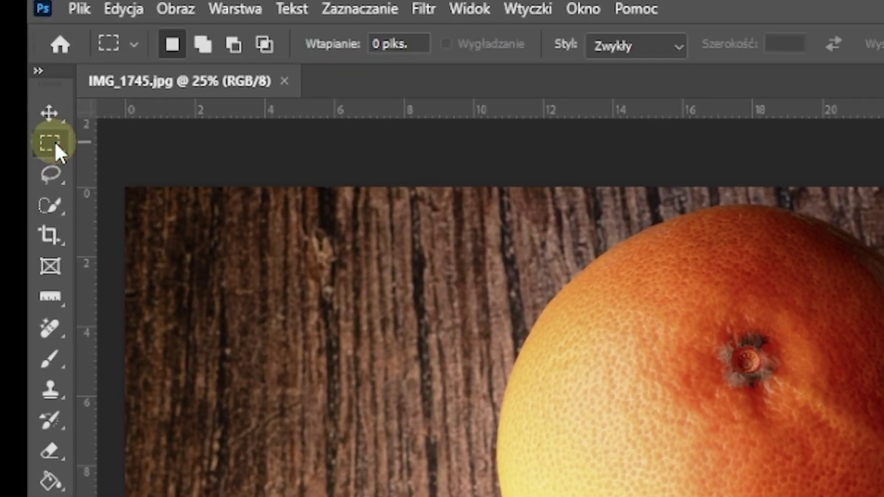
key(m)
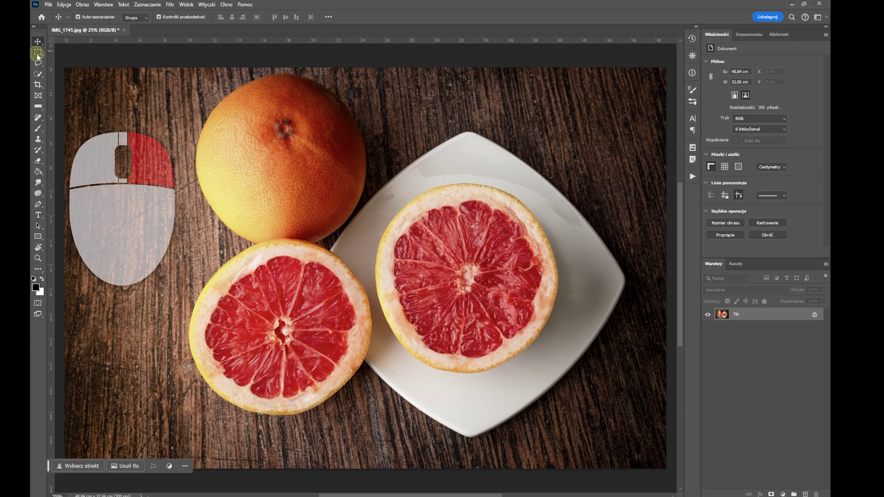
right_click(37, 55)
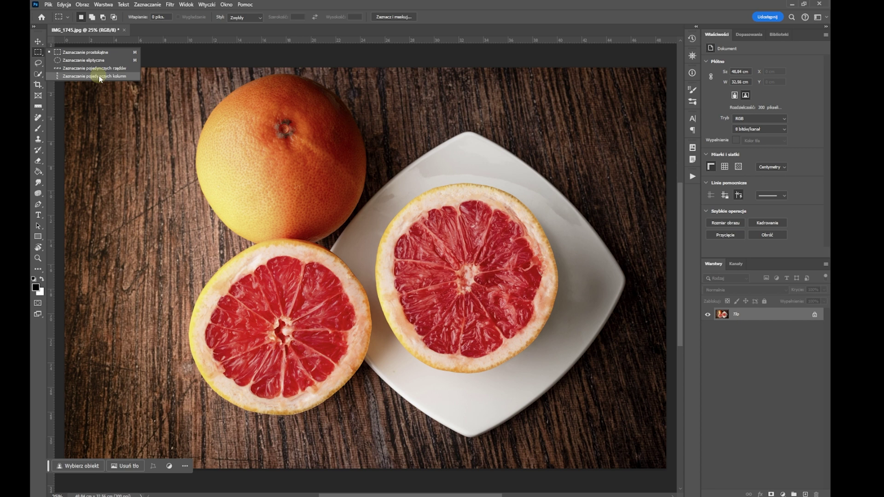
Step: Drag a rectangular selection around the lower-left grapefruit half on the table
click(83, 61)
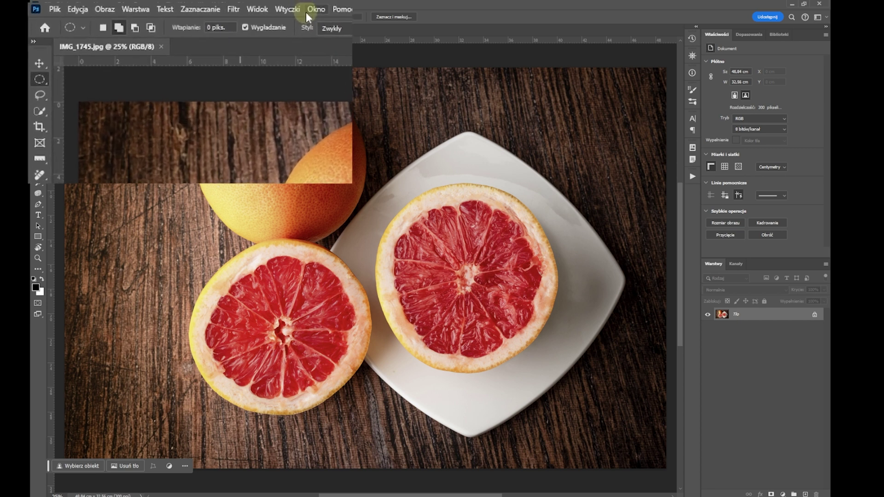
key(shift+m)
key(shift+m)
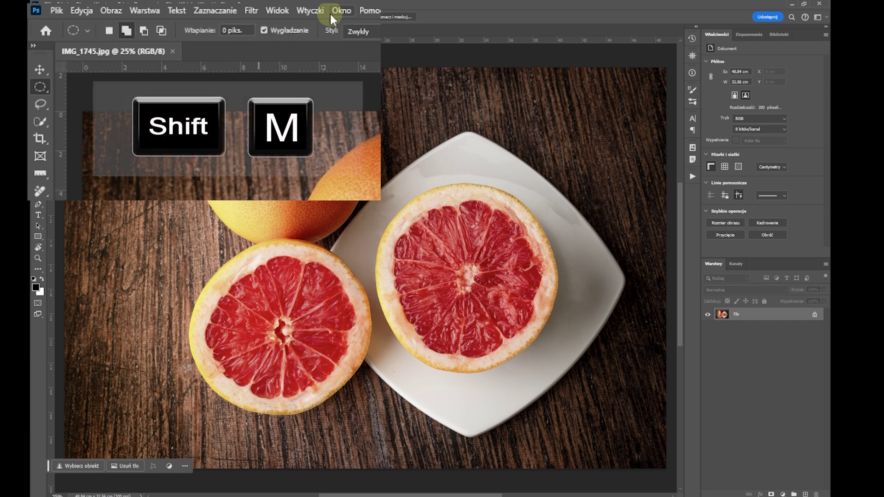
key(shift+m)
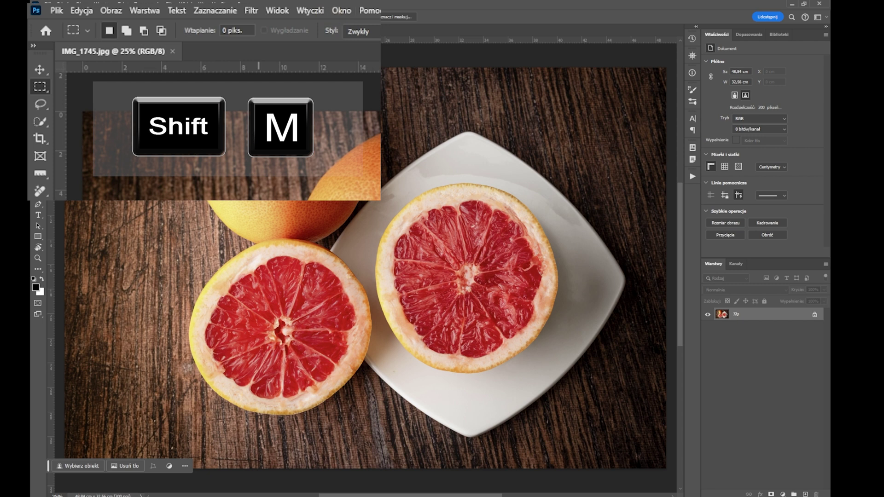
drag(203, 273, 372, 404)
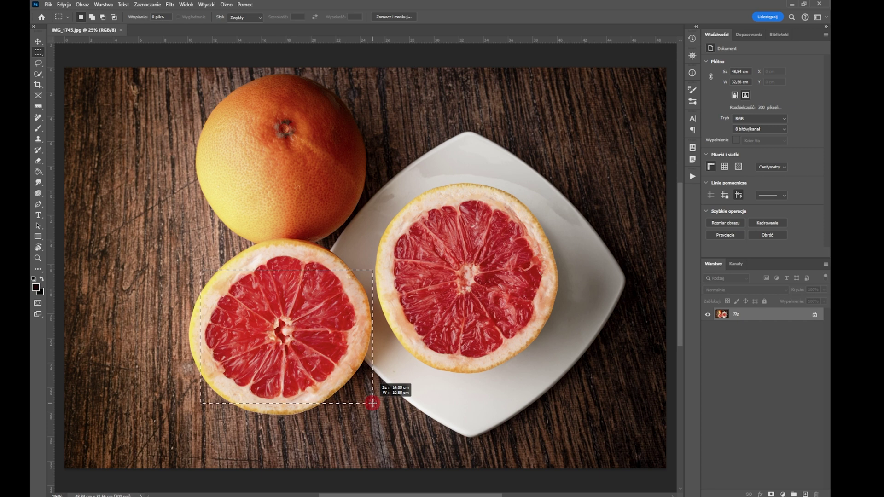
drag(373, 403, 372, 404)
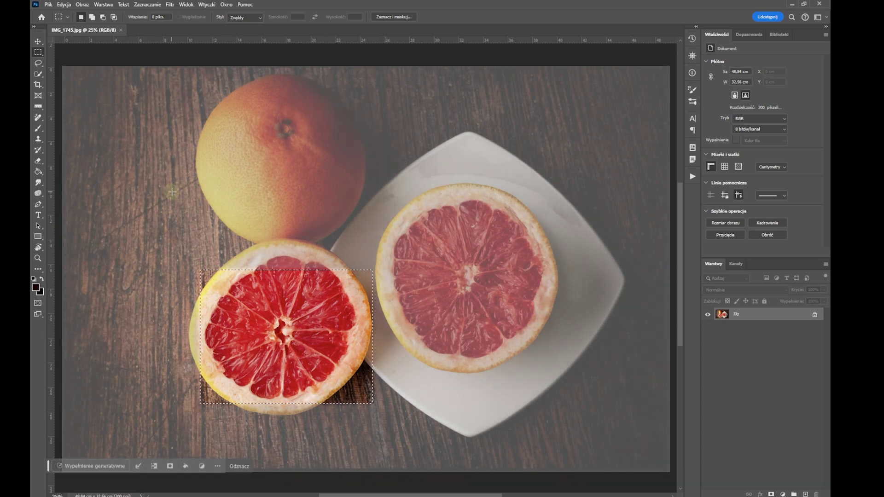
Step: Draw an elliptical selection fitted around the plated grapefruit half, then shift it onto the table grapefruit half
click(70, 73)
key(shift+m)
mouse_move(490, 293)
mouse_down()
mouse_move(417, 240)
mouse_move(362, 147)
mouse_move(335, 148)
mouse_up()
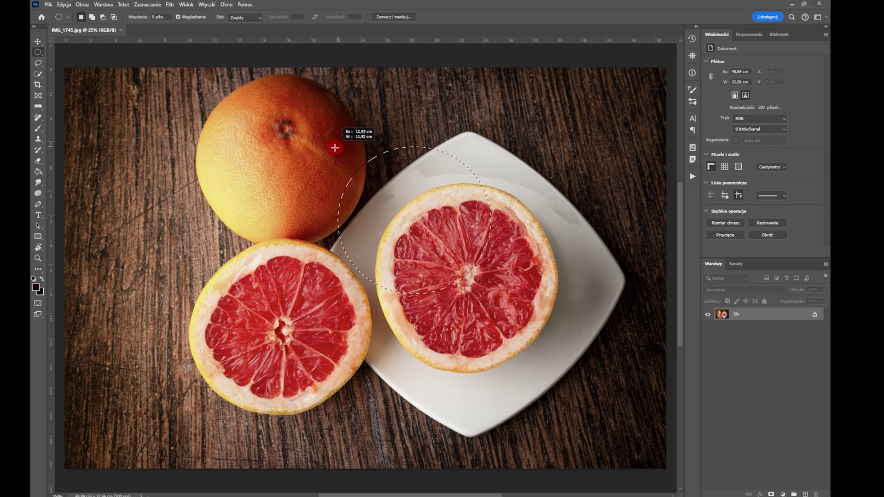
mouse_move(335, 148)
mouse_down()
mouse_move(306, 130)
mouse_move(364, 183)
mouse_move(387, 180)
mouse_up()
key(space)
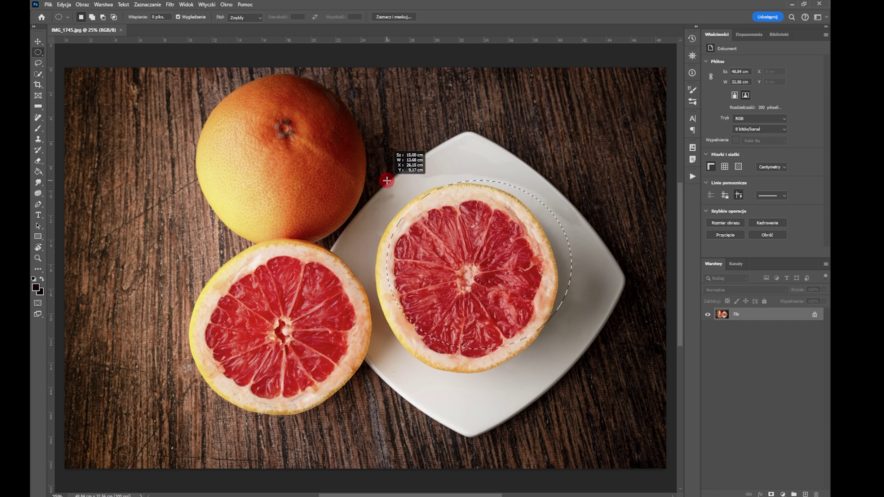
mouse_move(387, 181)
mouse_down()
mouse_move(378, 191)
mouse_move(370, 182)
mouse_move(381, 144)
mouse_move(361, 152)
mouse_move(363, 176)
mouse_up()
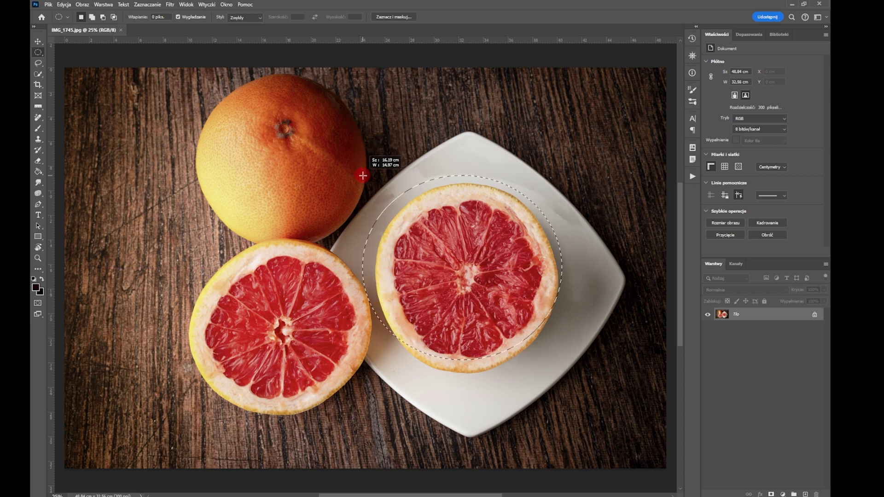
drag(363, 175, 363, 175)
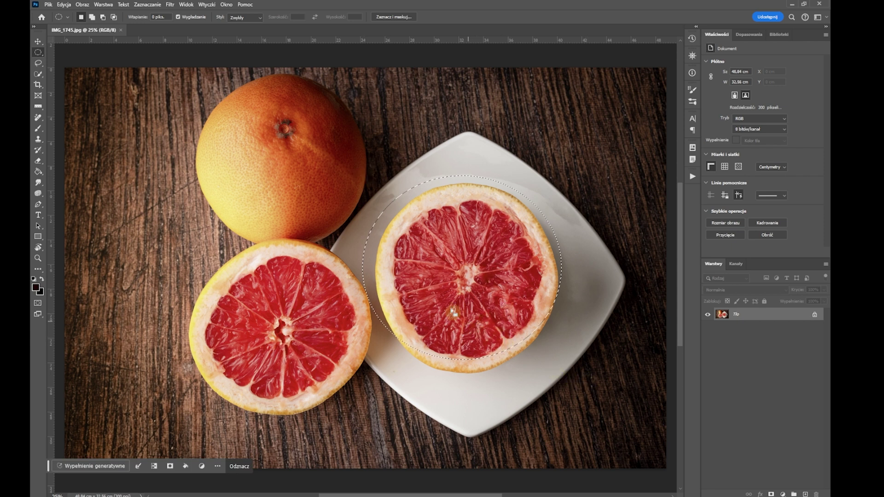
drag(482, 286, 485, 303)
click(481, 301)
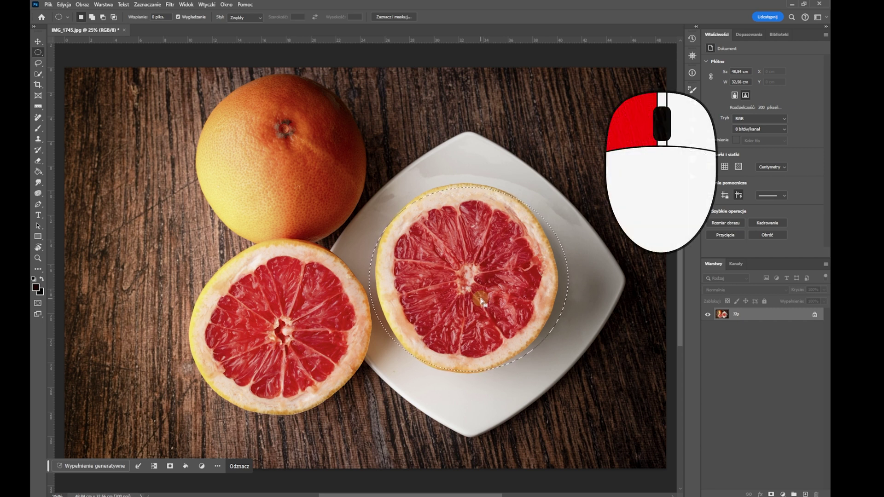
mouse_move(481, 301)
mouse_down()
mouse_move(494, 309)
mouse_move(294, 349)
mouse_up()
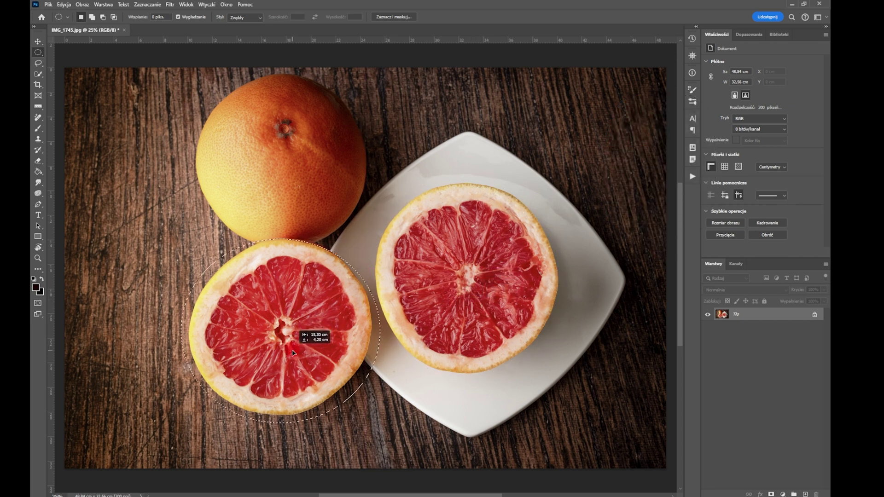
Step: Deselect and draw a small circular selection on the wood left of the grapefruits, nudged upward
drag(294, 349, 294, 352)
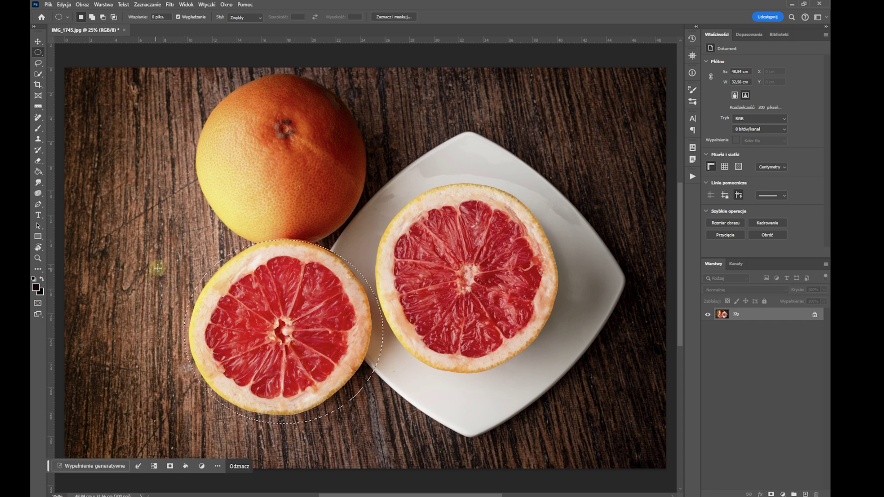
click(159, 266)
drag(90, 183, 257, 302)
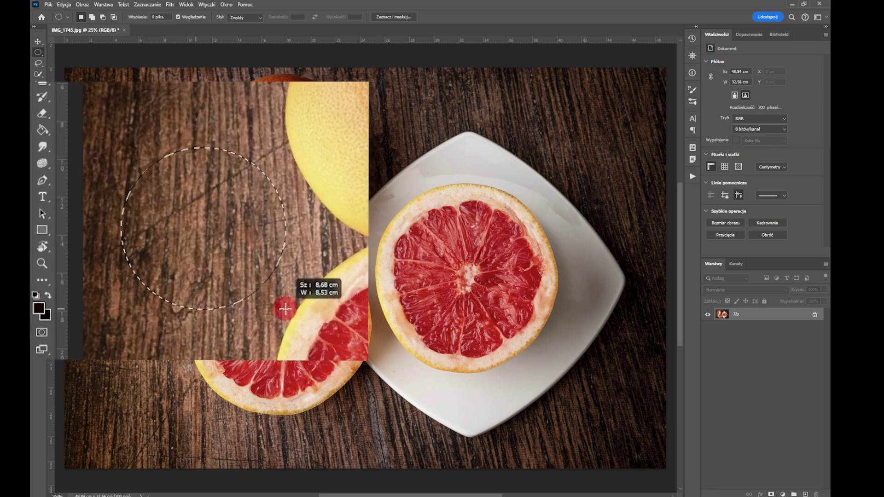
drag(257, 302, 286, 309)
key(Up)
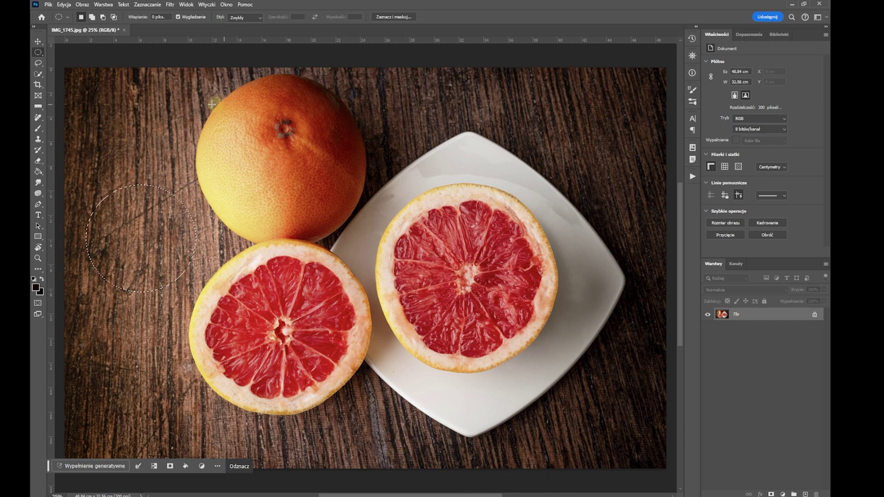
click(148, 6)
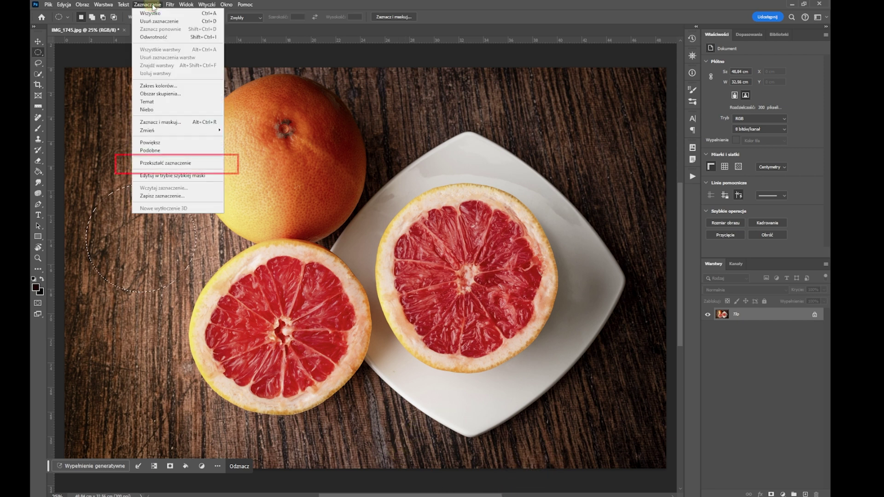
Step: With Transform Selection, enlarge and stretch the circle over the left grapefruit half, apply it, then deselect
click(172, 164)
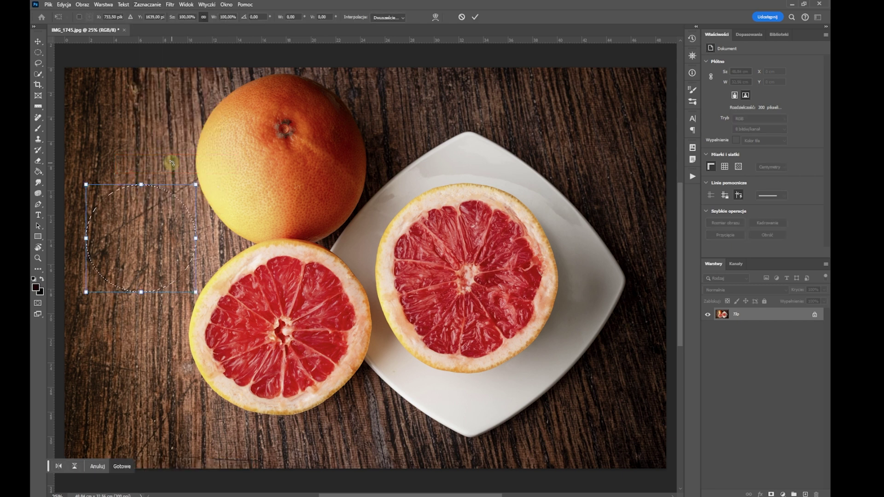
drag(196, 185, 283, 151)
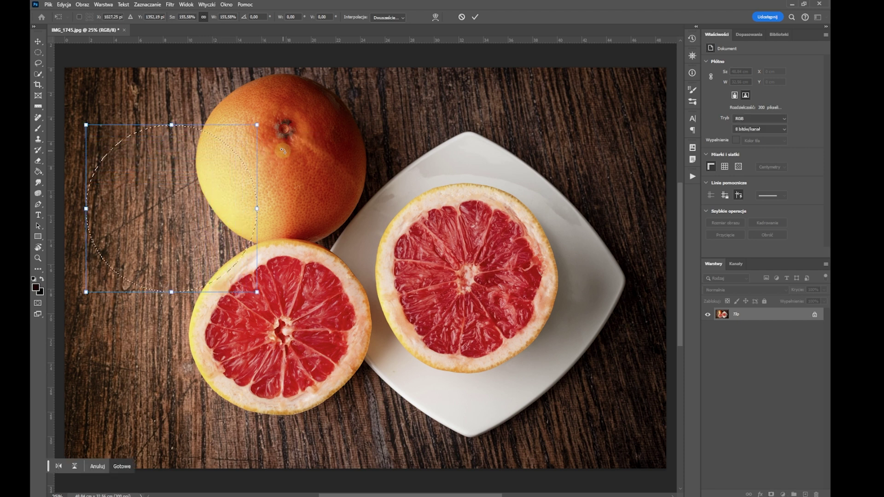
drag(171, 292, 171, 330)
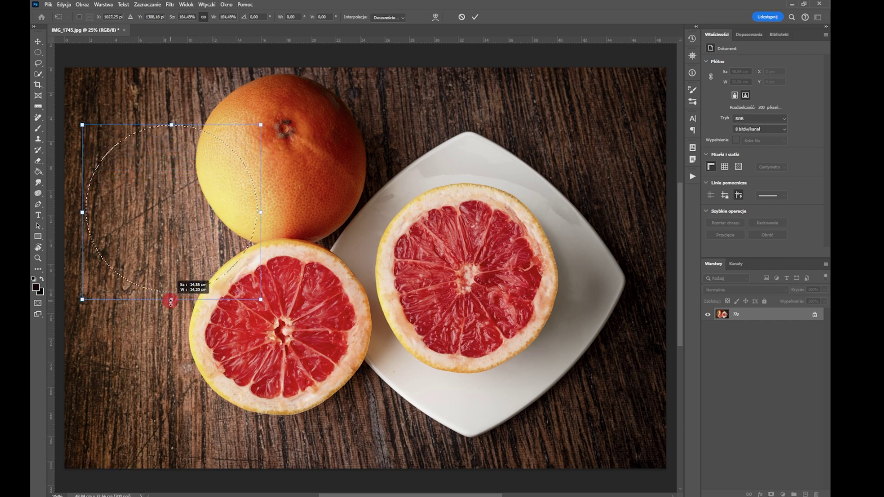
mouse_move(183, 245)
mouse_down()
mouse_move(258, 315)
mouse_move(277, 271)
mouse_up()
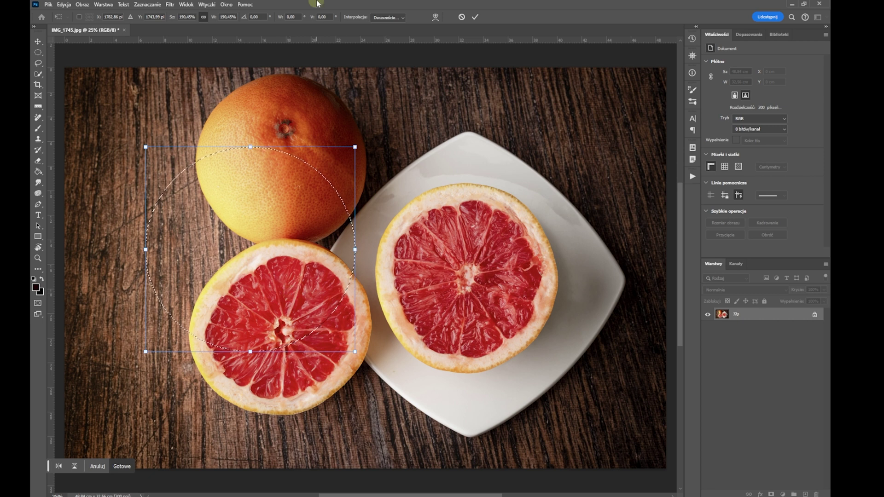
key(Return)
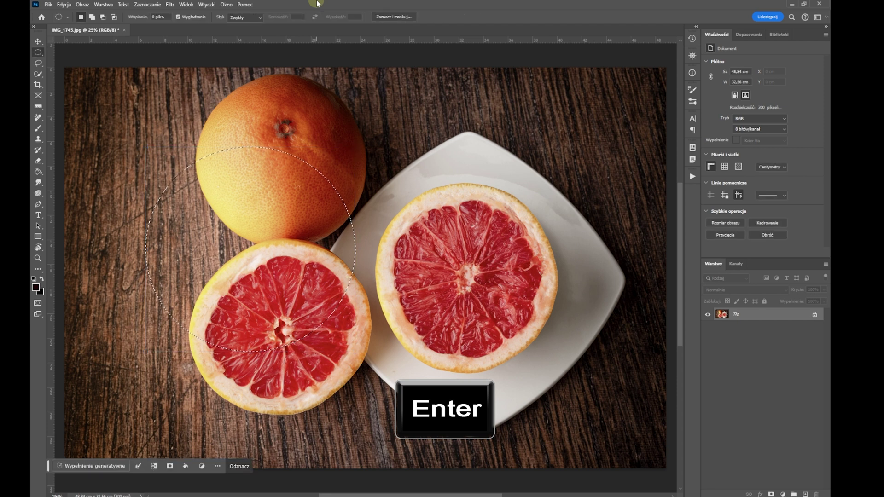
click(160, 200)
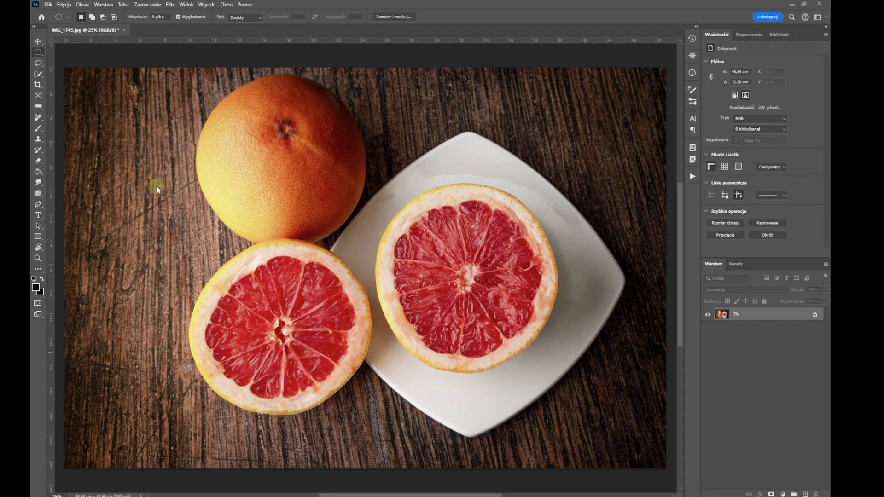
Step: Select All, circle the left grapefruit half, Deselect, then Reselect it and switch to the Bez nazwy-1 document
click(149, 5)
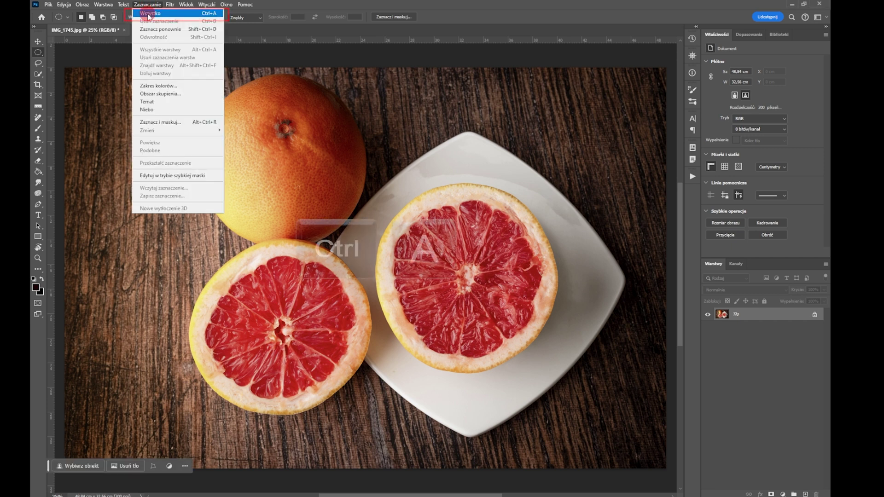
click(148, 14)
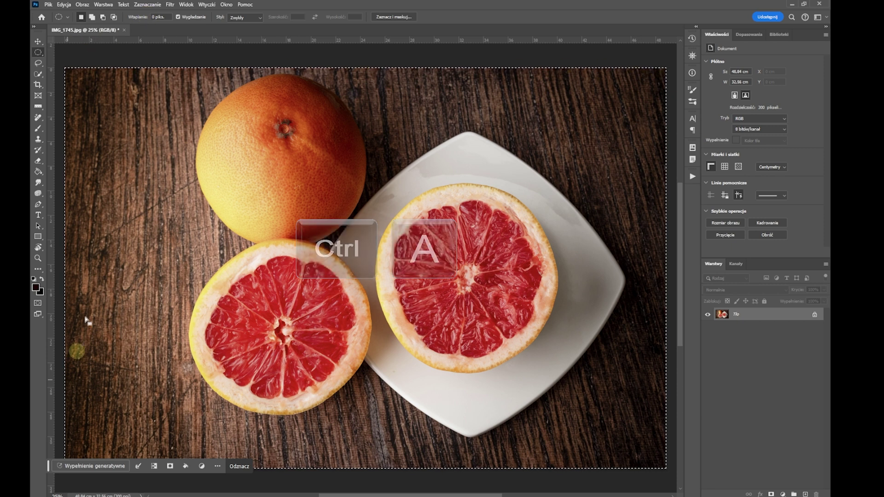
drag(147, 237, 431, 423)
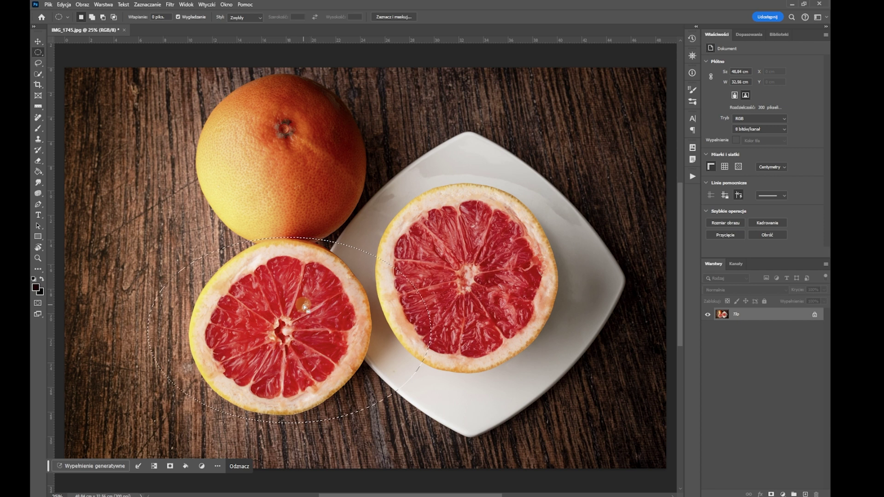
click(147, 4)
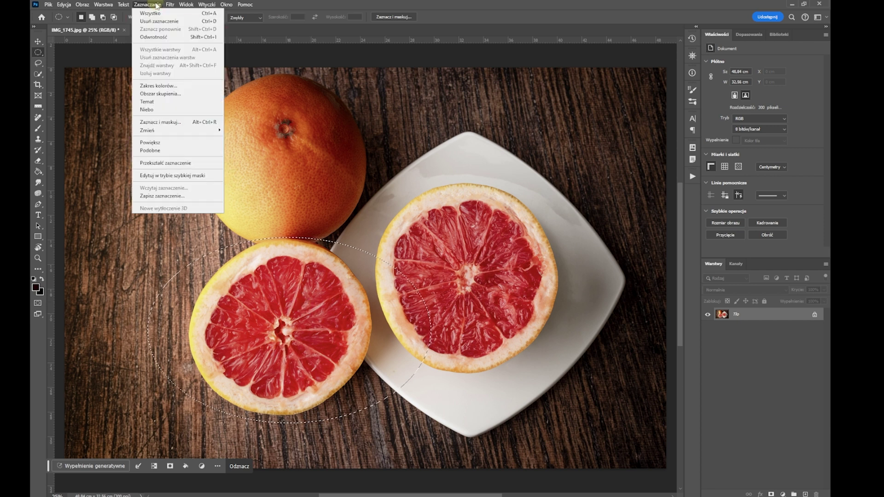
click(206, 23)
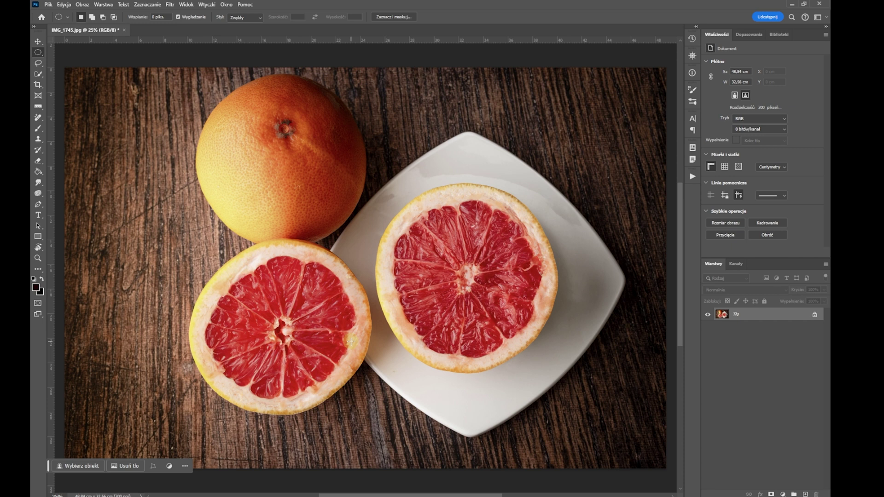
click(147, 5)
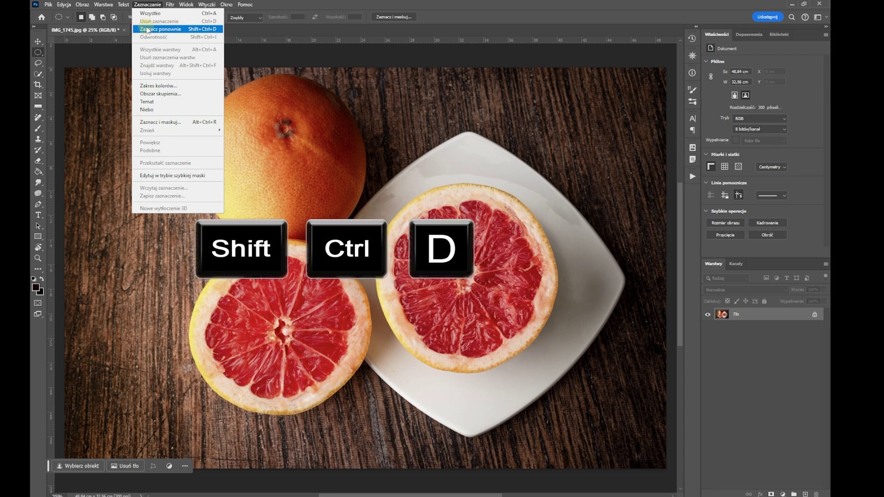
click(156, 29)
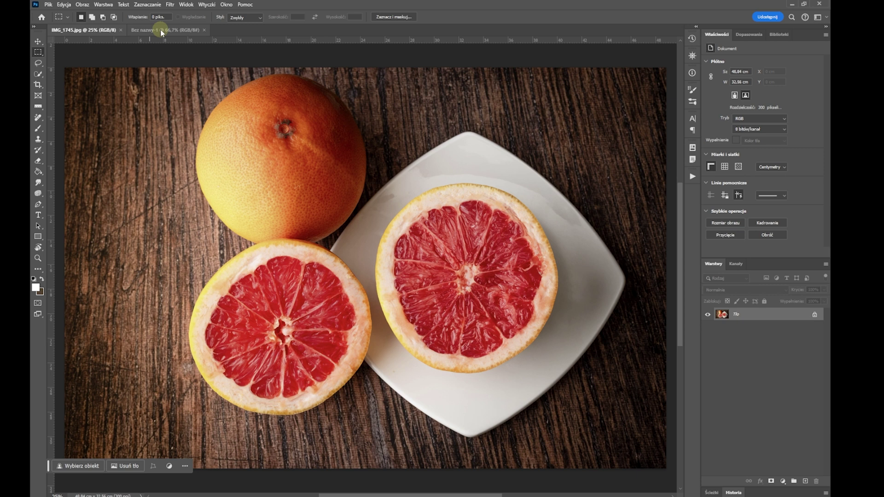
click(161, 30)
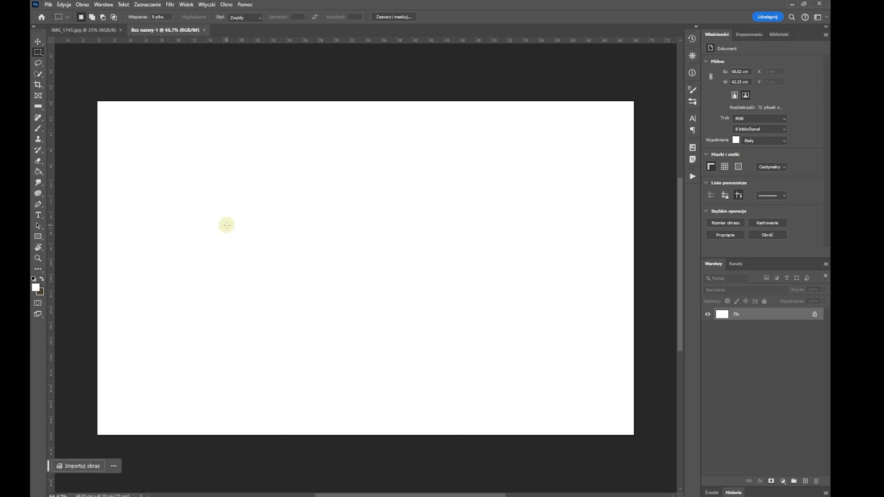
Step: Draw a Shift-constrained square selection, then use Elliptical Marquee to circle the right grapefruit's flesh
key(shift)
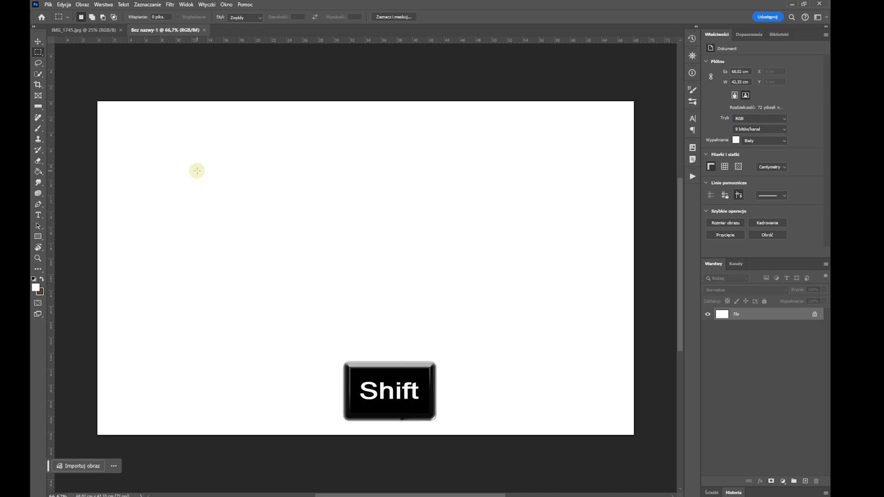
drag(197, 171, 358, 329)
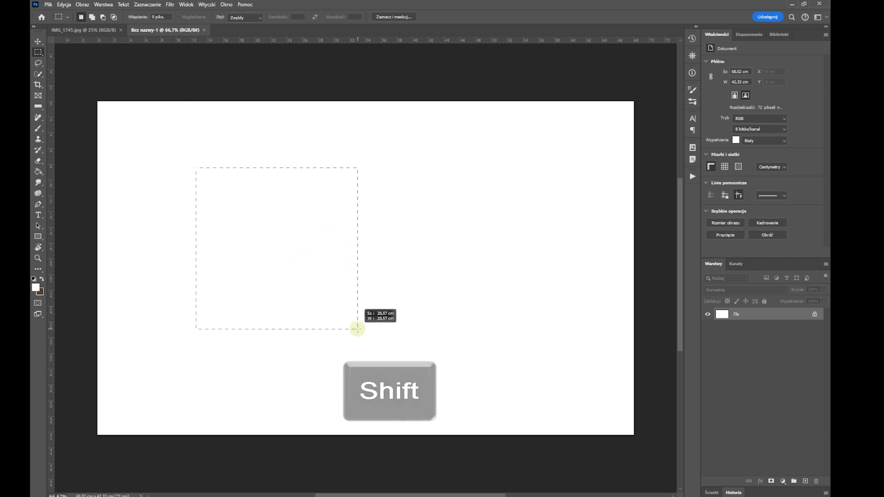
right_click(43, 51)
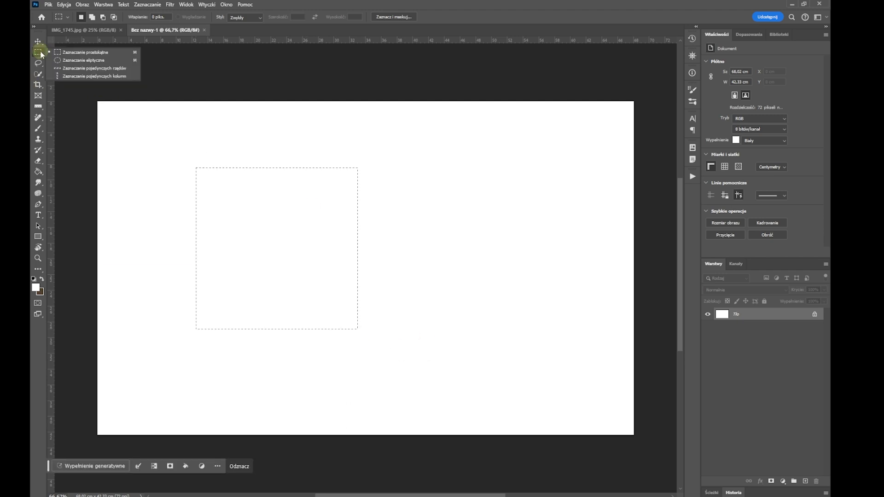
click(78, 61)
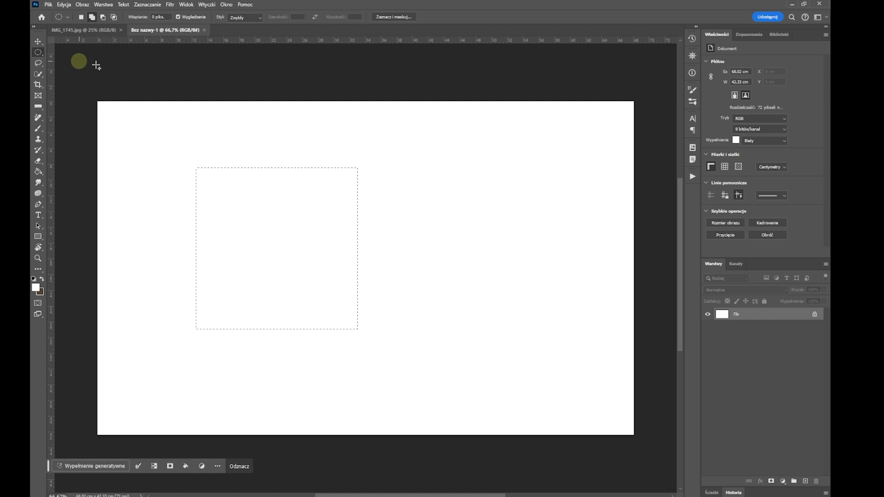
drag(380, 172, 556, 335)
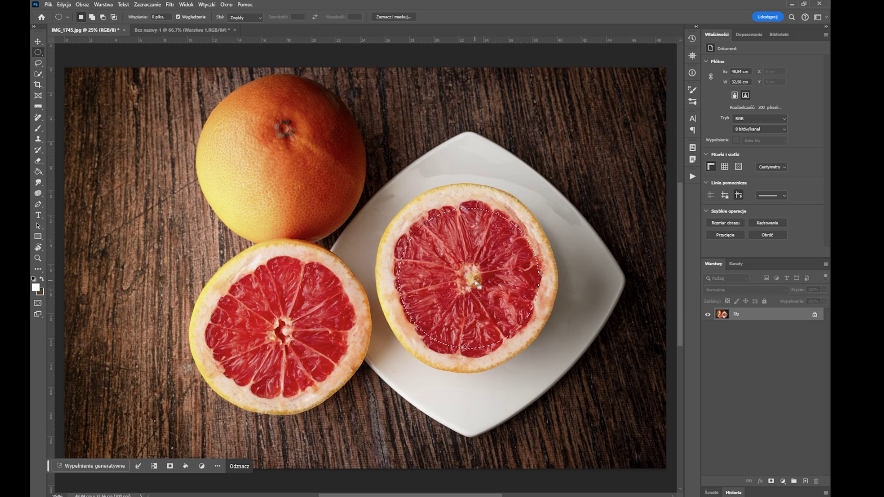
Step: Paste the copied grapefruit circle onto new layer Warstwa 1, deselect, and toggle Tło visibility to check it
key(ctrl+c)
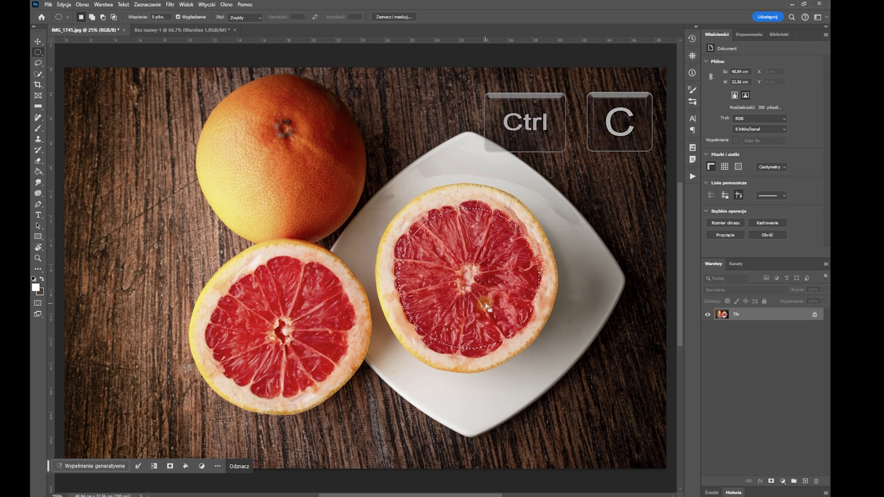
click(805, 483)
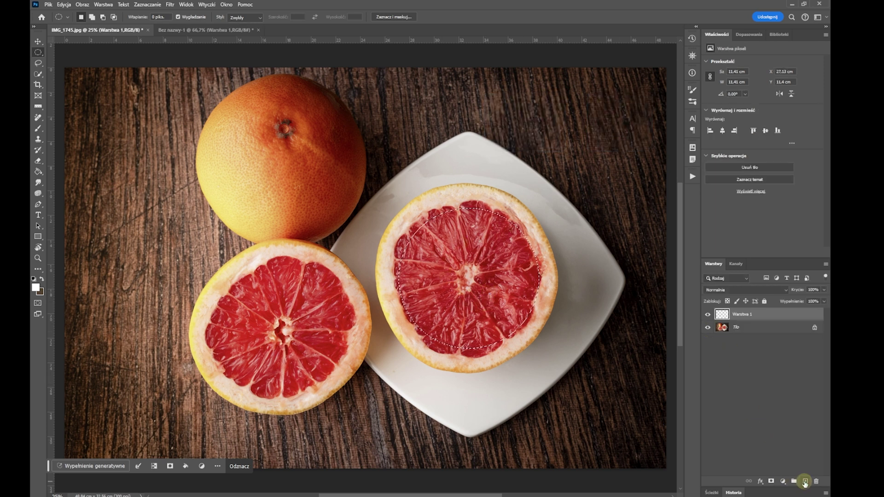
key(ctrl+v)
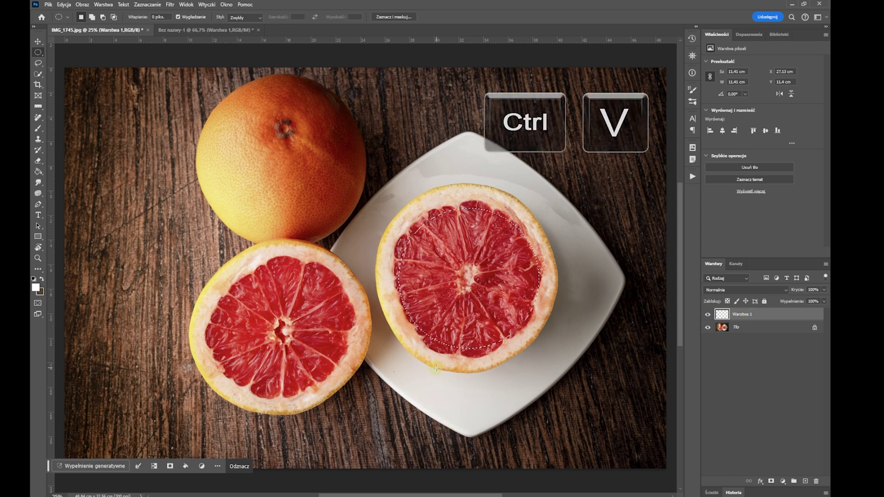
click(521, 372)
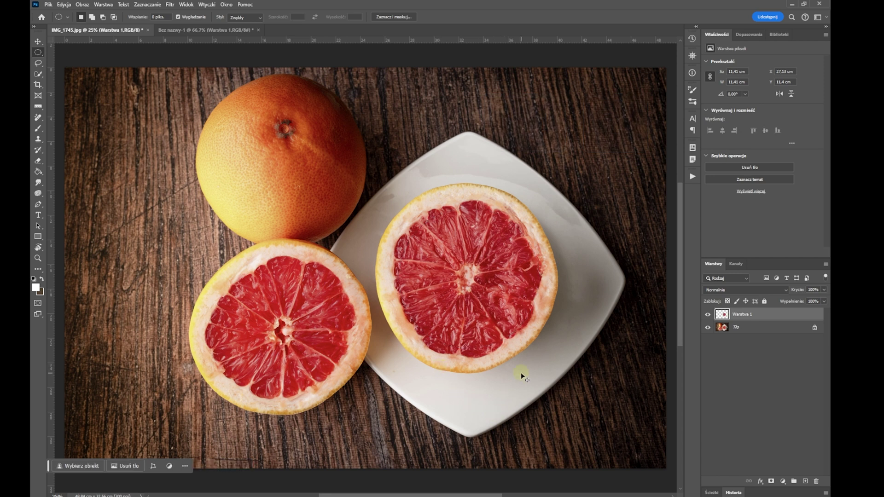
click(708, 327)
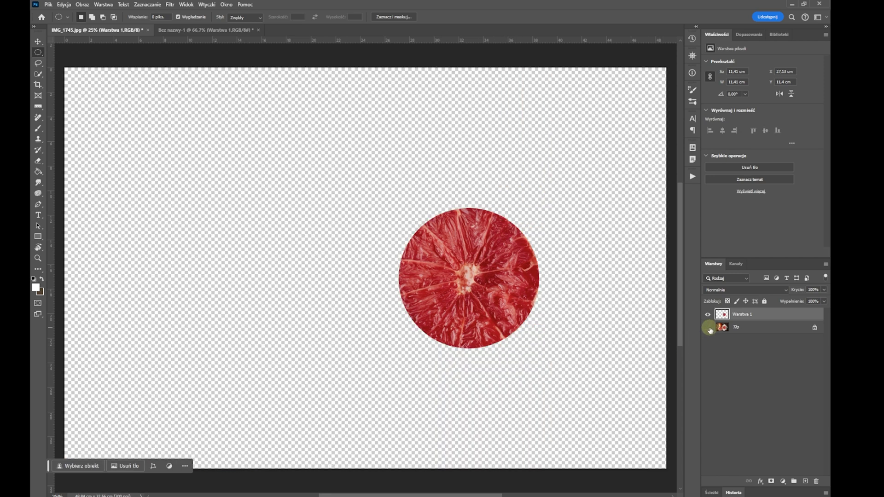
click(708, 327)
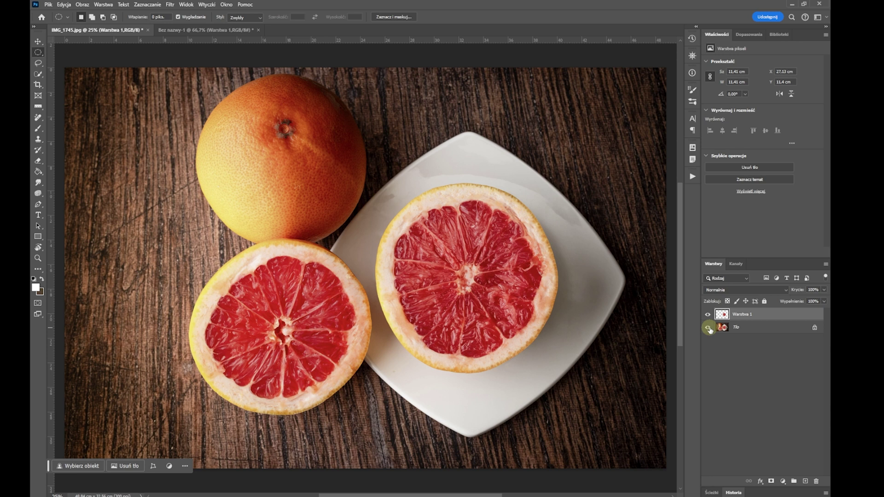
click(708, 327)
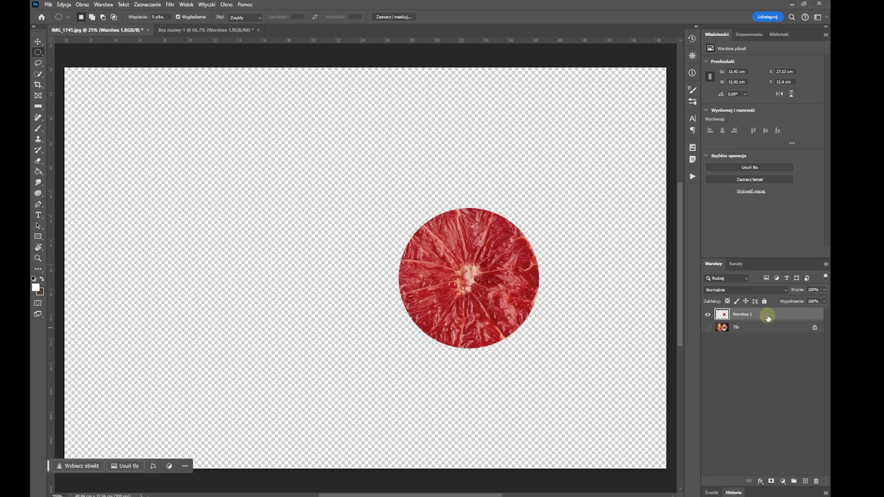
click(707, 328)
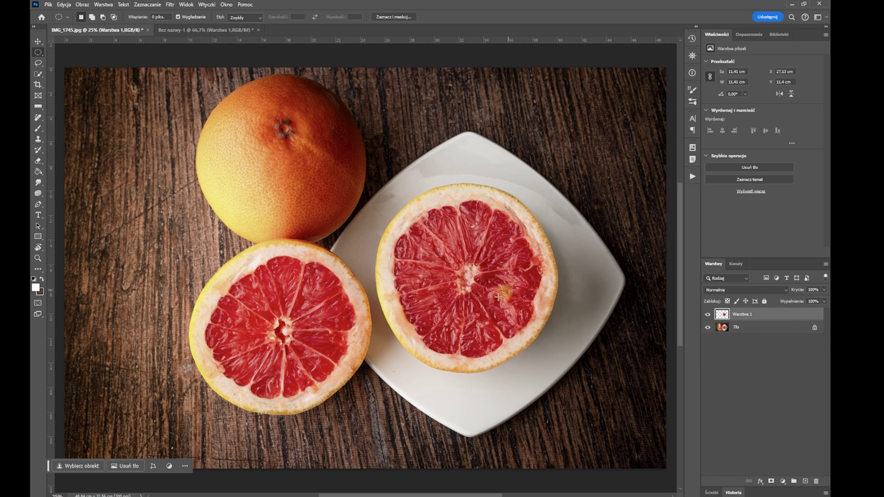
click(38, 43)
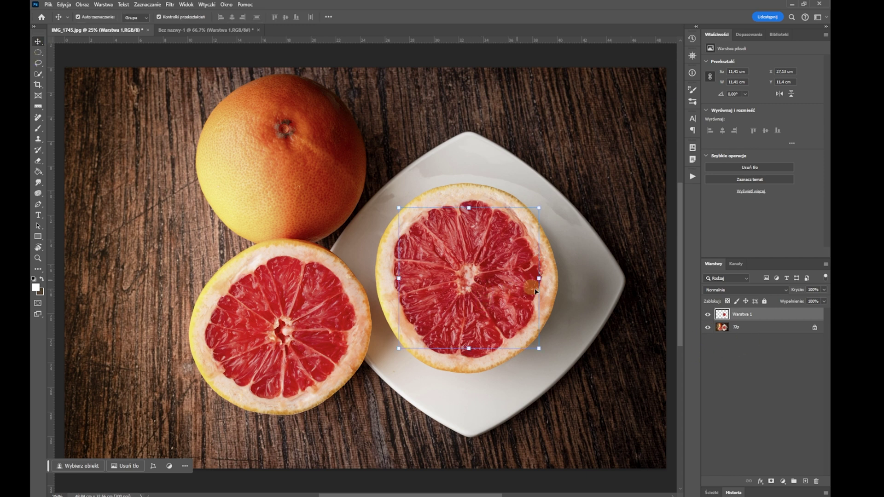
Step: Select a rectangle around the left grapefruit half and paste it into Bez nazwy-1
right_click(39, 52)
click(69, 52)
drag(194, 269, 371, 390)
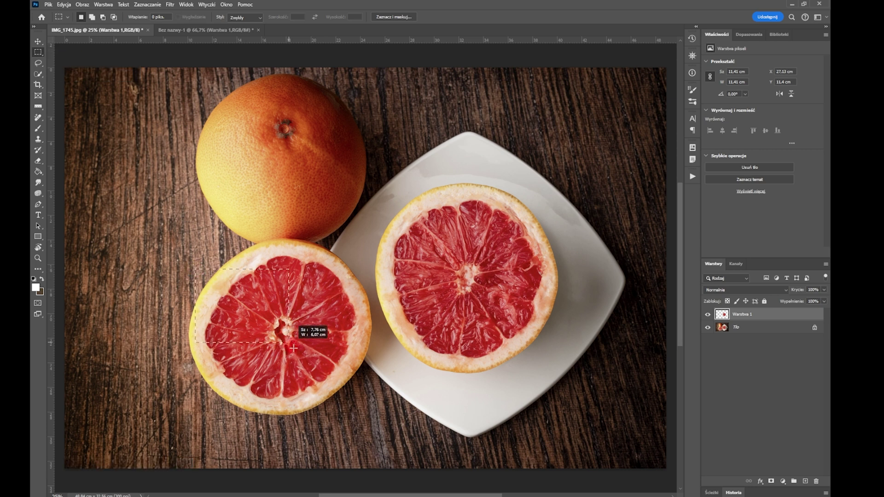
click(746, 328)
key(ctrl+c)
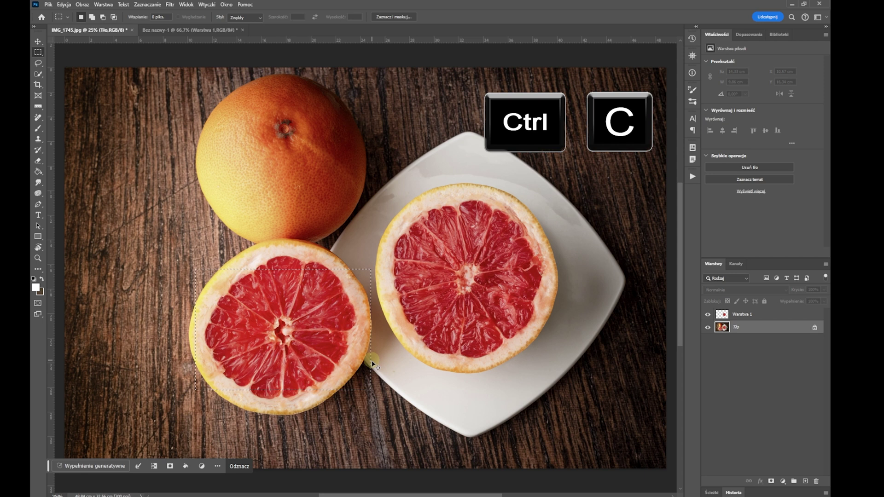
click(185, 30)
key(ctrl+v)
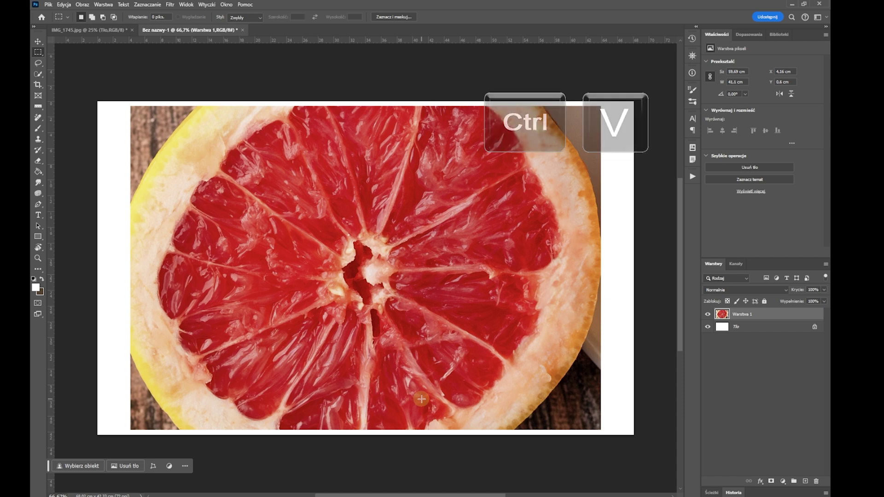
Step: Delete the old Warstwa 1 from IMG_1745 and copy the grapefruit selection to a new layer
click(76, 31)
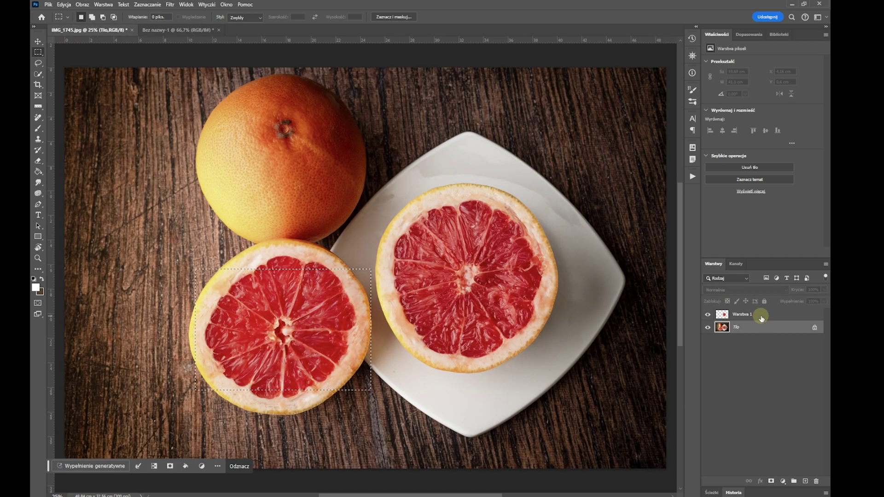
click(761, 317)
right_click(762, 317)
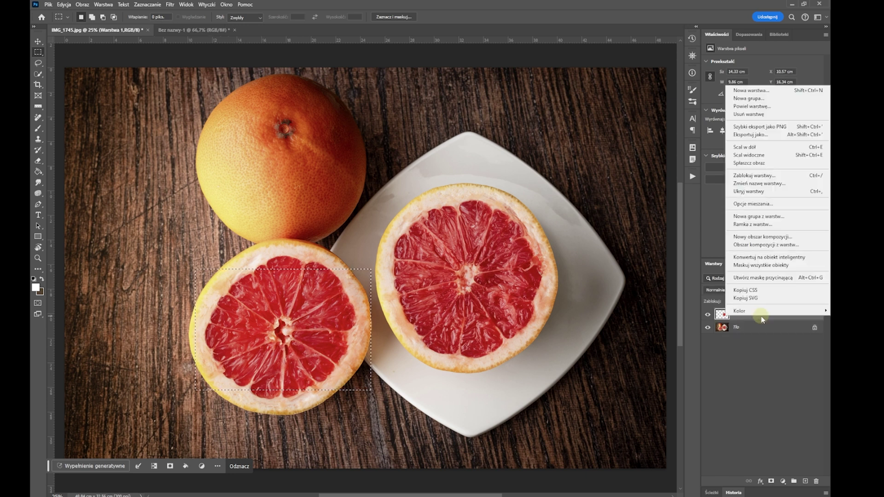
click(750, 114)
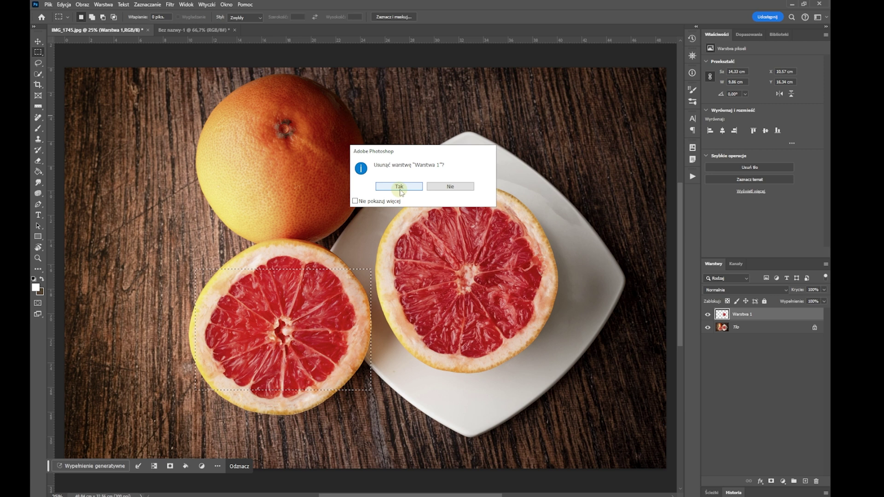
click(400, 187)
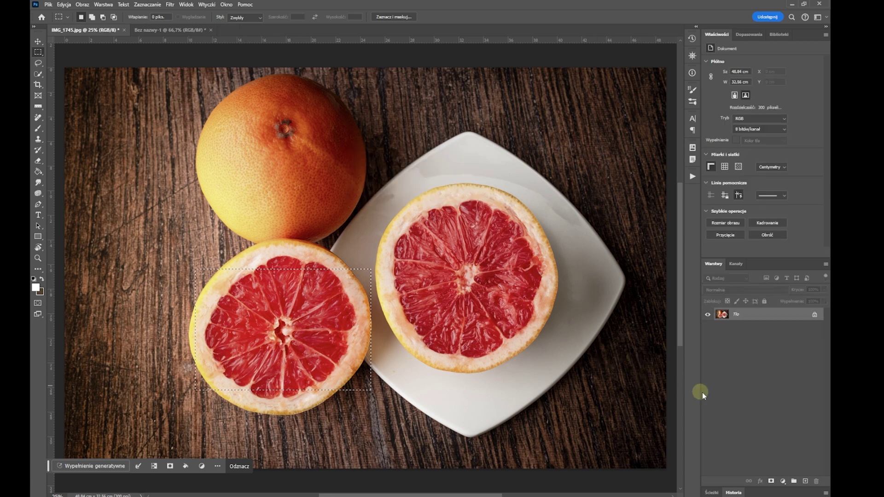
key(ctrl+j)
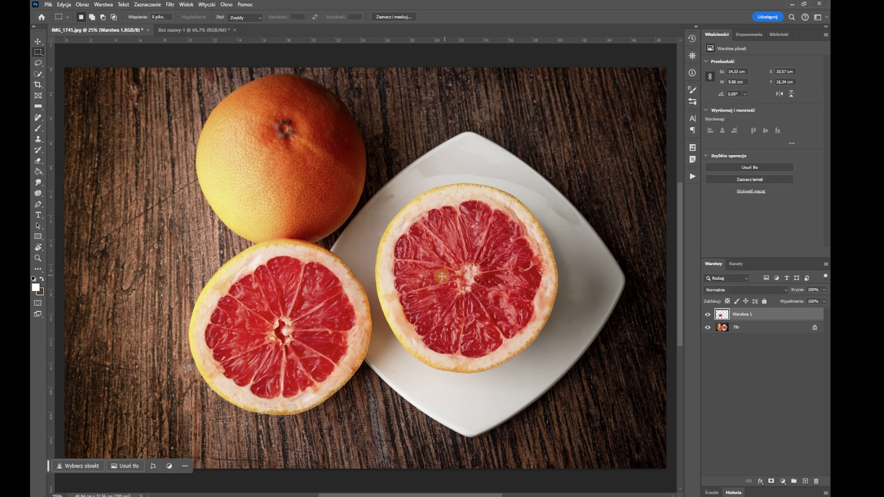
Step: Hide and re-show the Tło background to check the copied grapefruit layer on its own
click(708, 328)
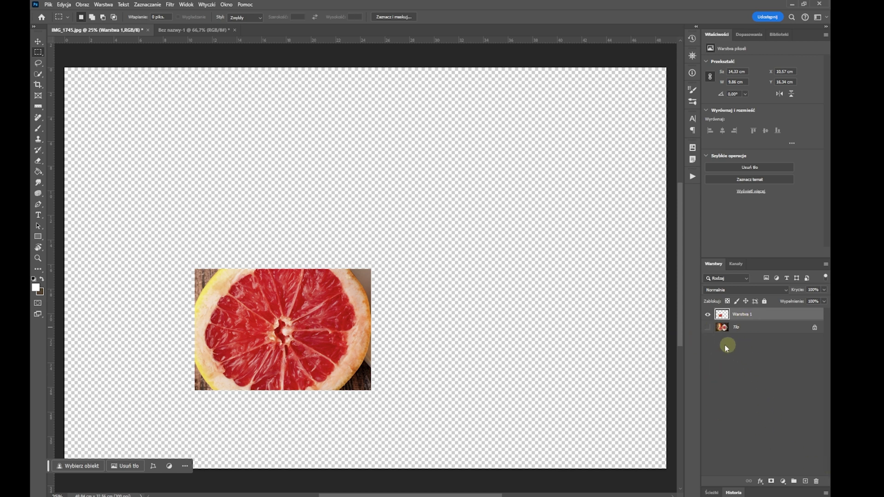
click(707, 327)
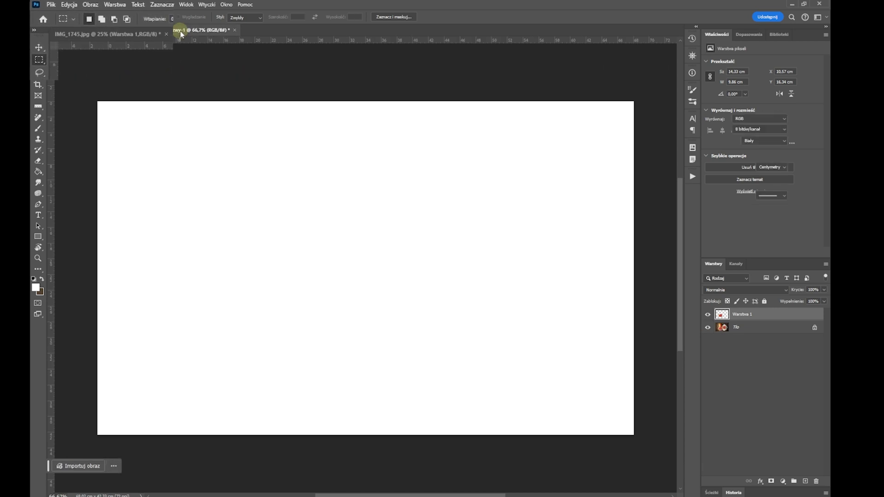
click(181, 32)
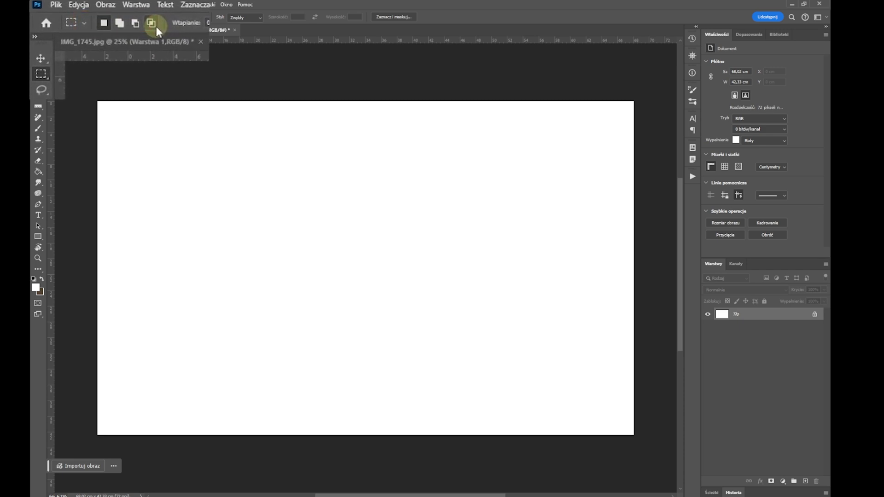
Step: Draw rectangular selections on Bez nazwy-1, combining two rectangles in Add mode
click(156, 27)
click(193, 97)
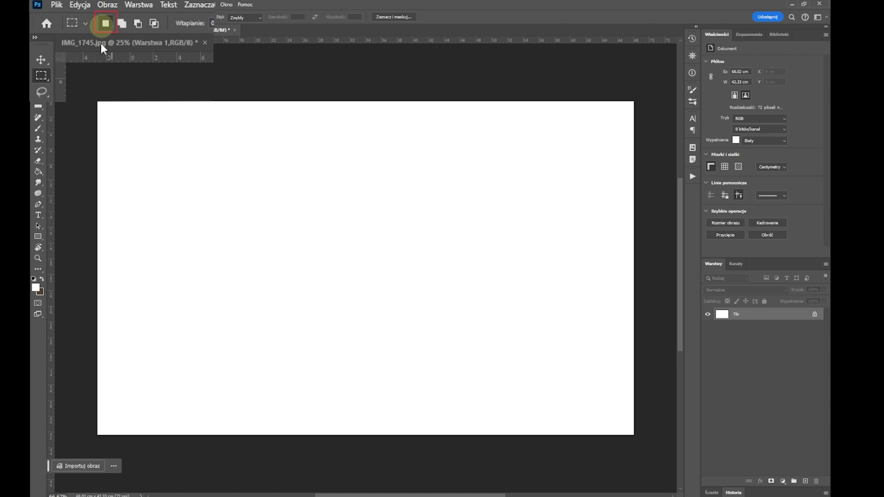
mouse_move(147, 138)
mouse_down()
mouse_move(306, 317)
mouse_move(338, 335)
mouse_up()
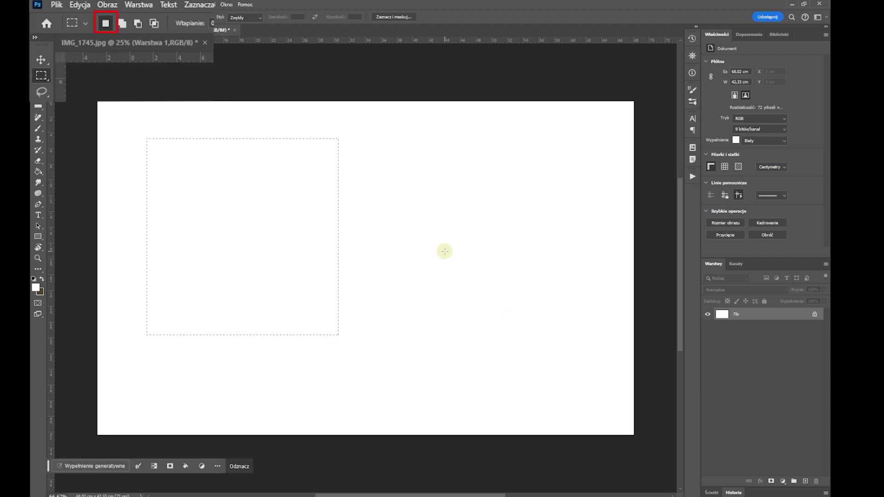
drag(365, 145, 552, 292)
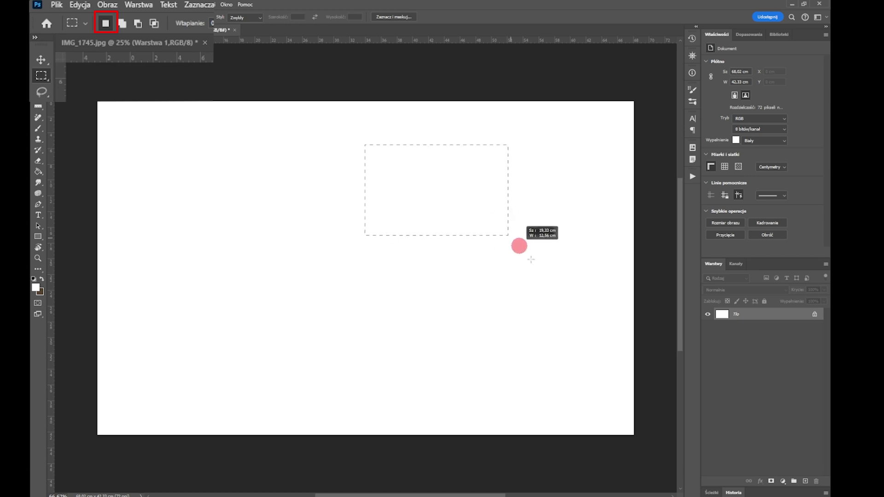
drag(552, 292, 568, 329)
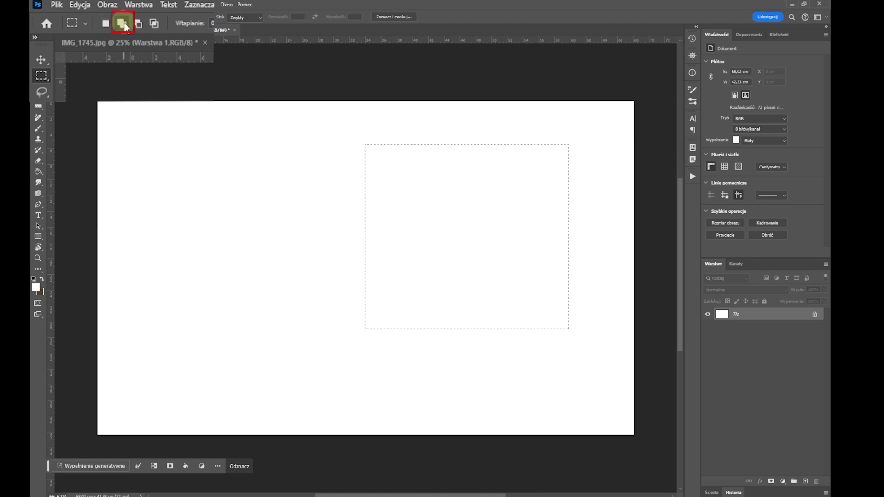
click(124, 24)
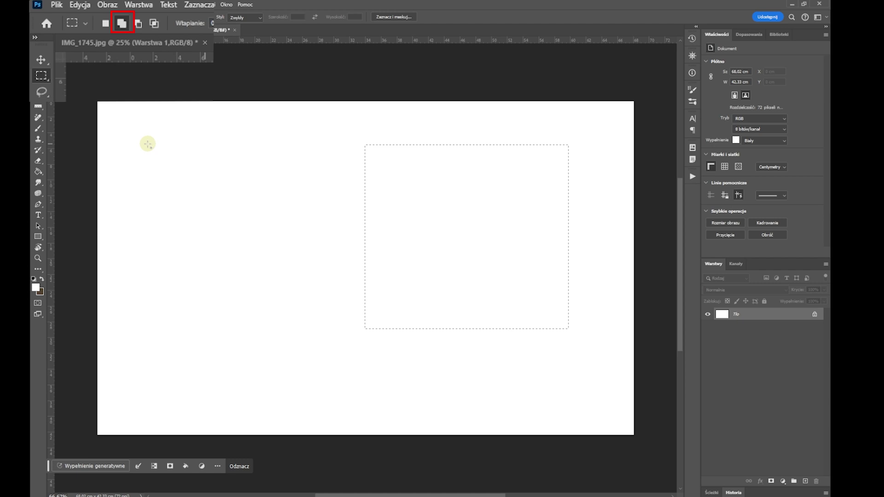
drag(148, 144, 290, 273)
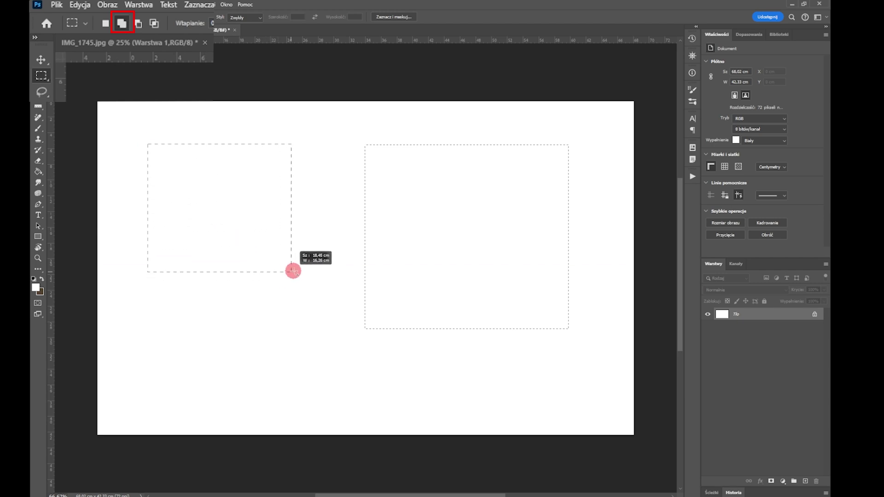
drag(290, 272, 344, 253)
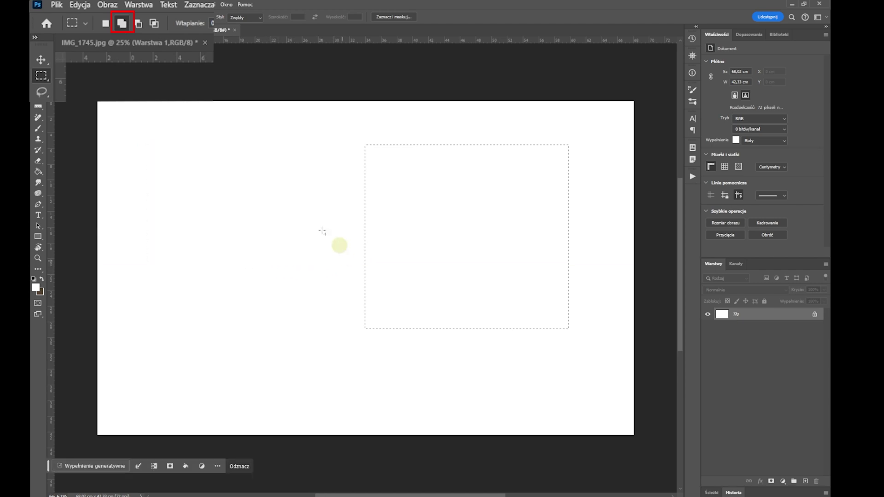
Step: Add four elliptical selections to the combined rectangle selection
right_click(39, 75)
click(117, 89)
click(121, 23)
drag(143, 280, 355, 374)
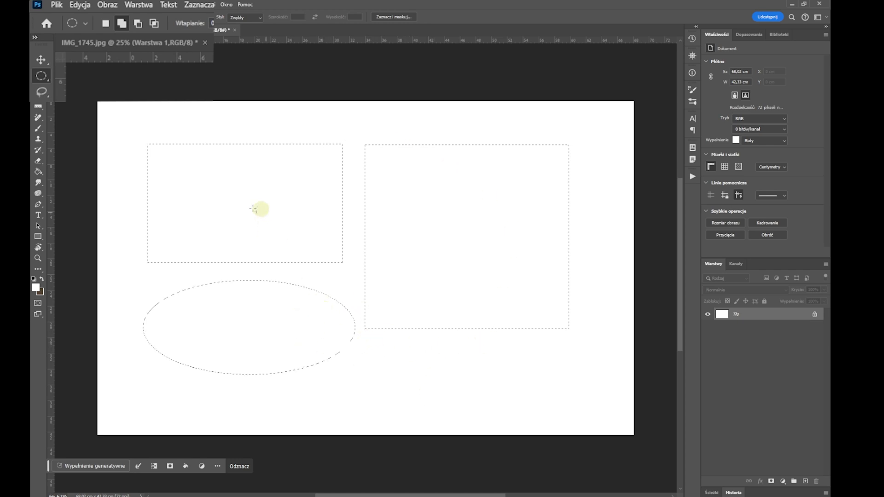
drag(229, 183, 535, 326)
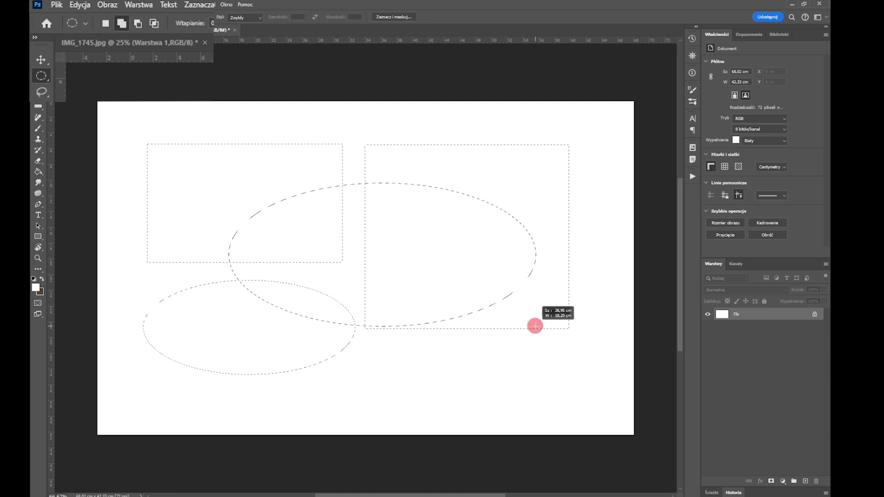
drag(535, 326, 535, 340)
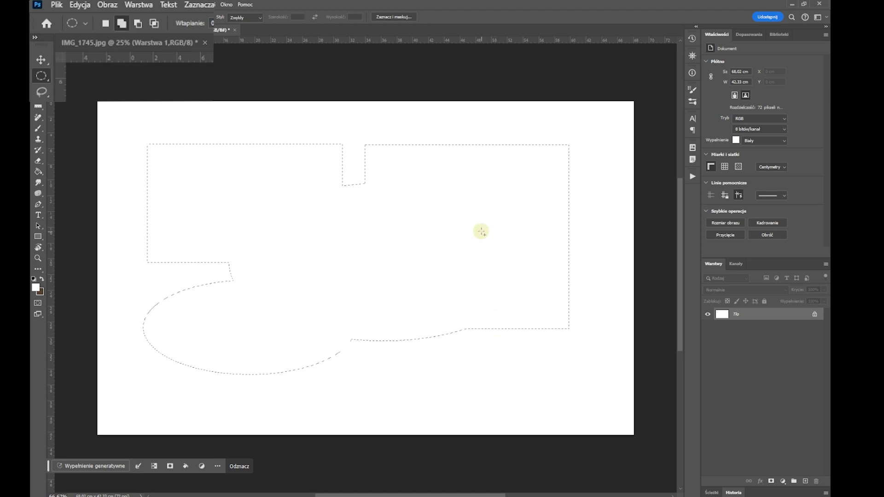
drag(480, 232, 573, 426)
drag(145, 247, 369, 405)
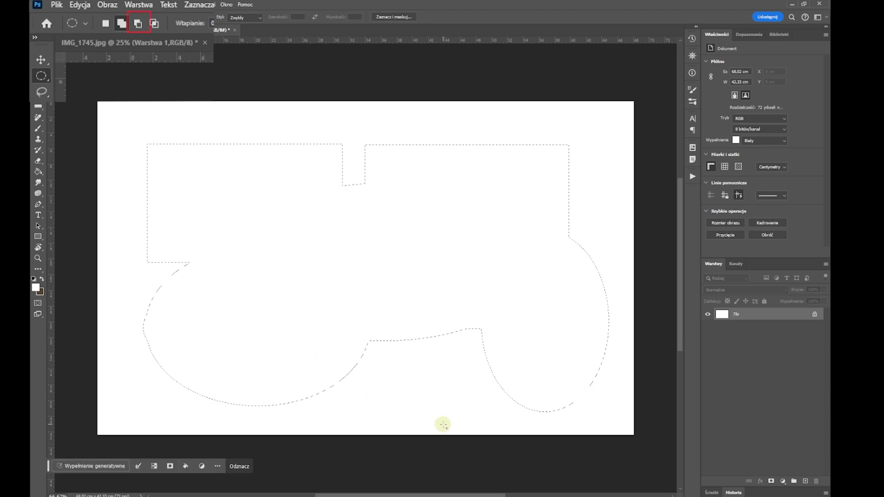
Step: Deselect, then subtract two ellipses from a circle selection in Subtract mode
key(ctrl+d)
click(137, 23)
drag(169, 146, 408, 374)
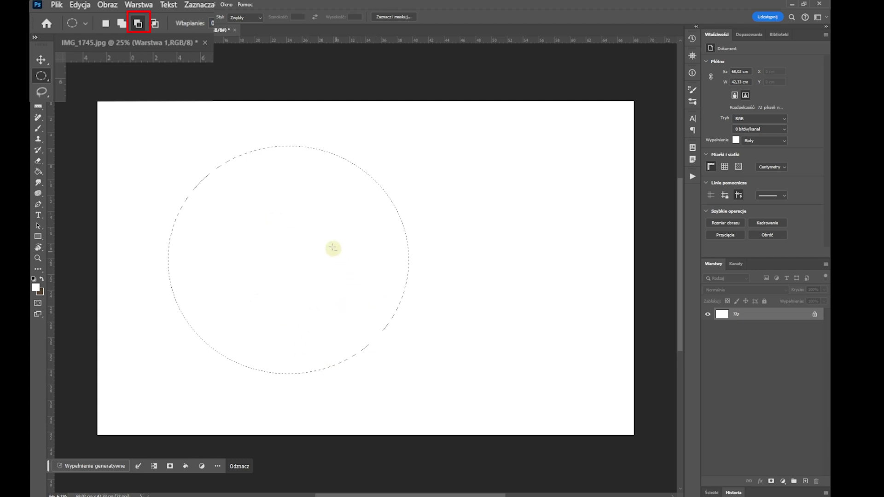
drag(320, 219, 565, 379)
drag(115, 117, 306, 408)
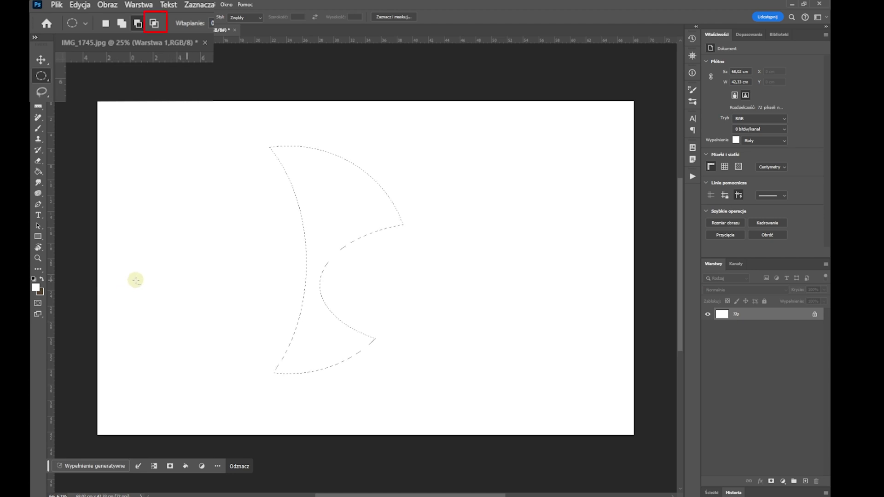
Step: Clear the crescent and select a large rectangle in the canvas centre
click(138, 281)
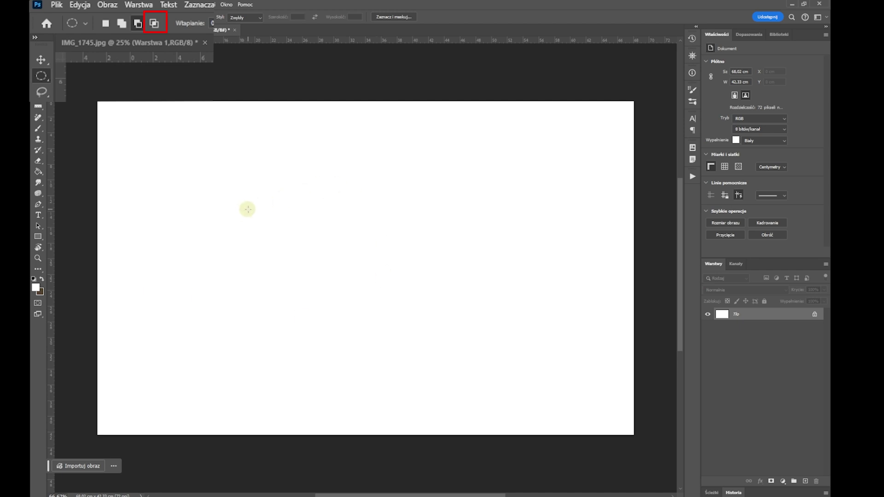
right_click(40, 76)
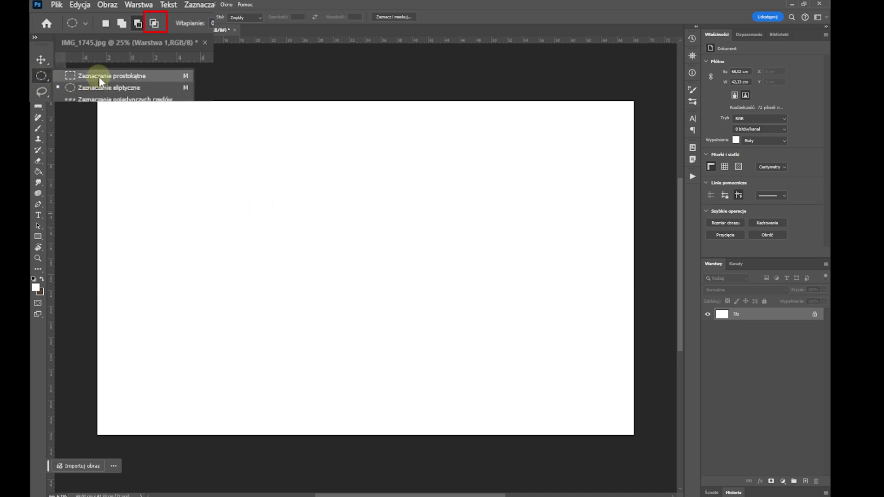
click(93, 73)
drag(213, 152, 515, 379)
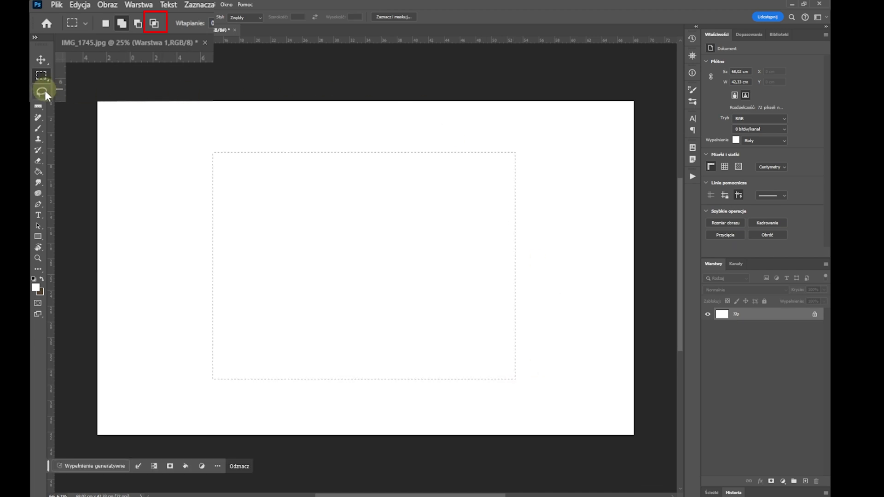
Step: Intersect the rectangle with an ellipse over its left part, leaving a D shape, then deselect
right_click(40, 76)
click(94, 88)
click(153, 24)
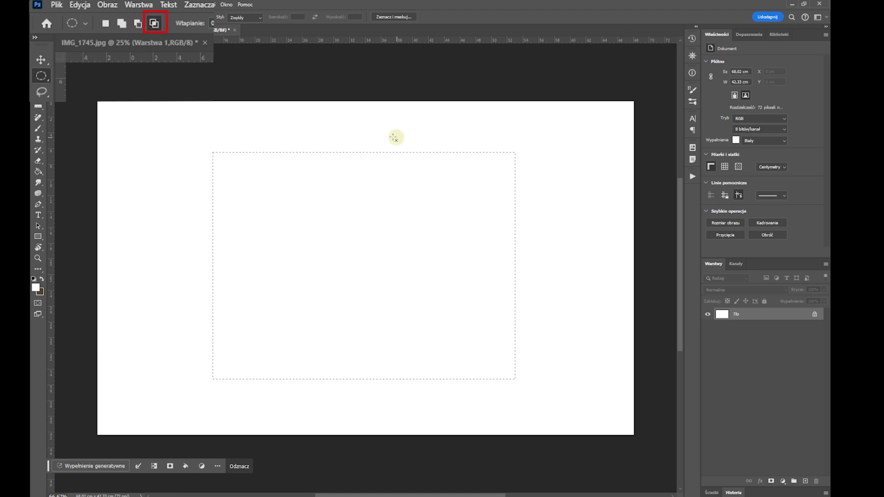
drag(150, 117, 405, 407)
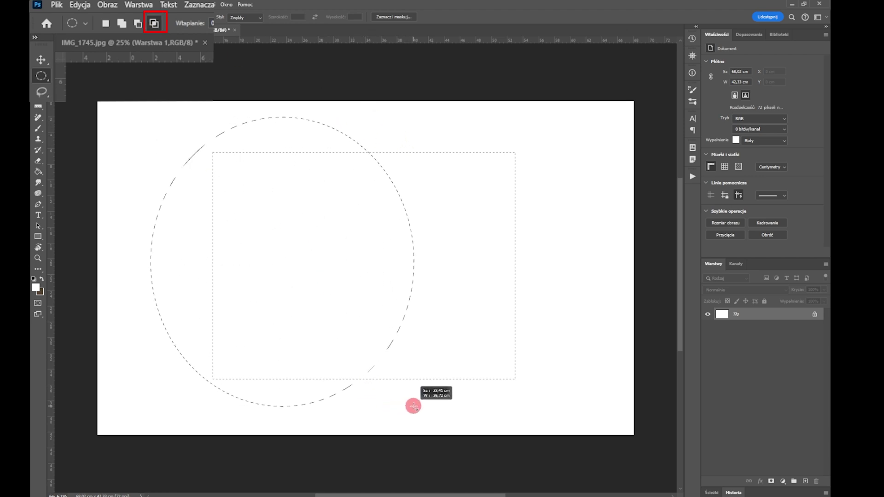
drag(404, 406, 413, 405)
key(ctrl+d)
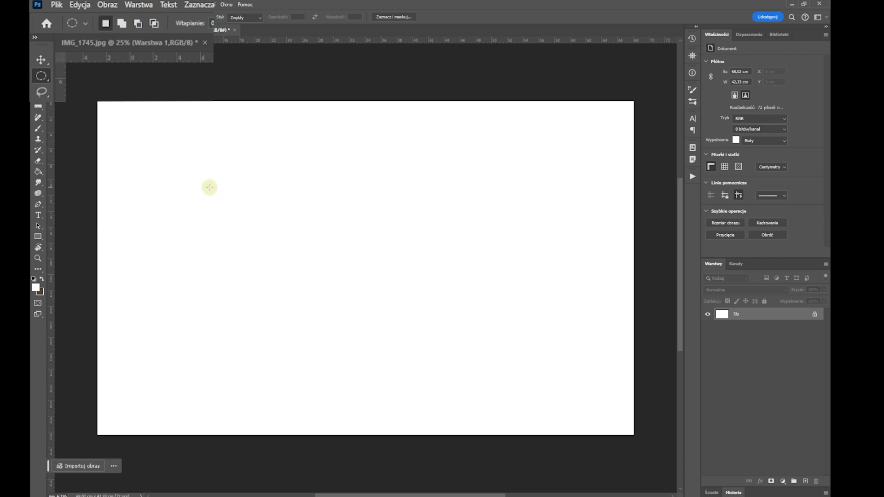
Step: Combine four elliptical selections, holding Shift to add each one
drag(201, 172, 436, 371)
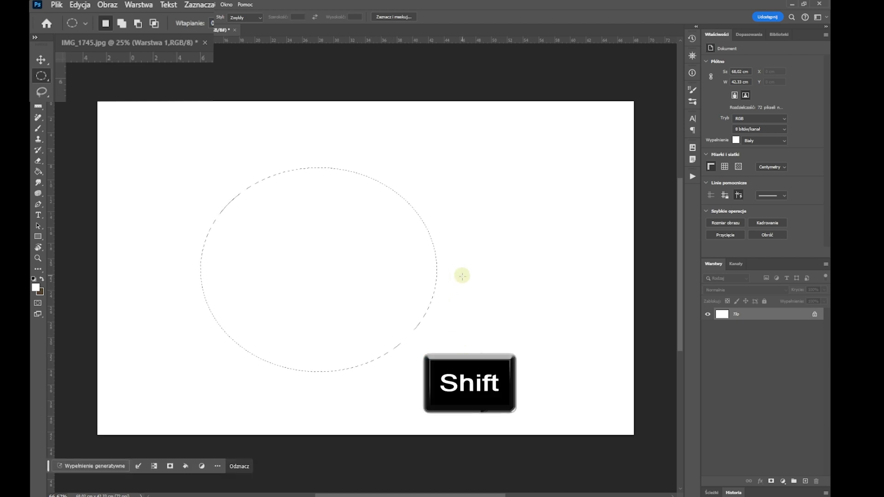
key(shift)
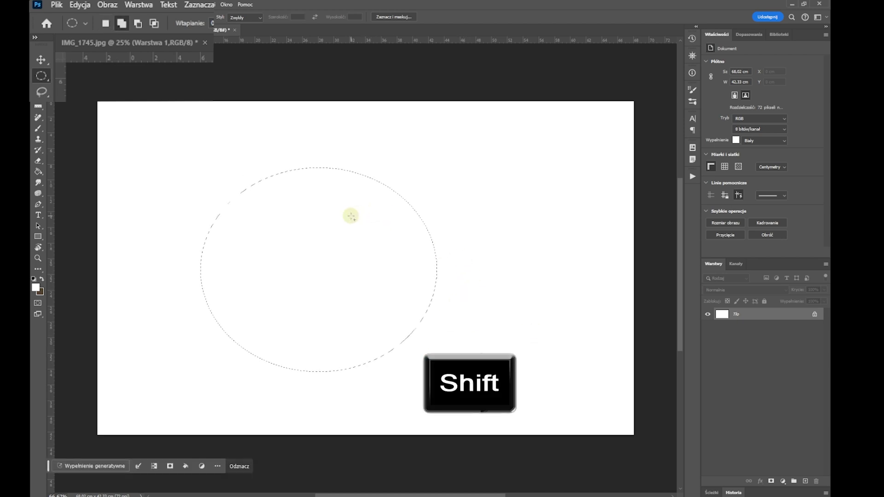
drag(351, 216, 583, 383)
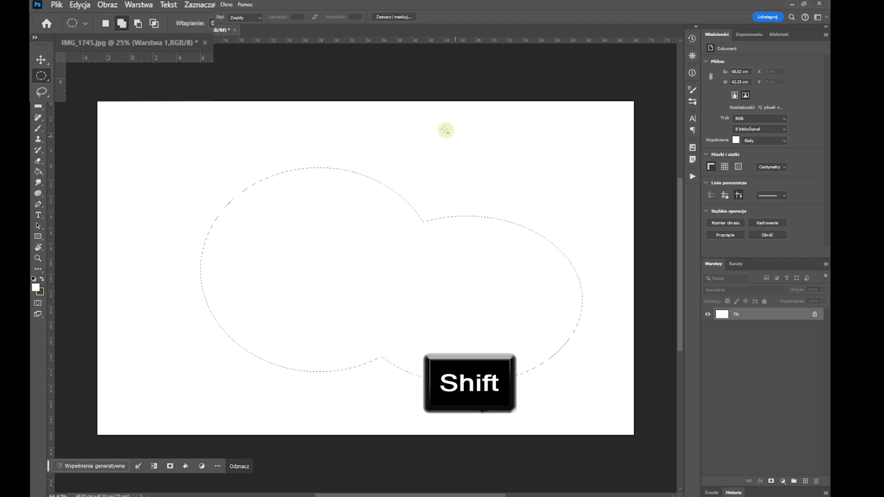
drag(440, 120, 604, 212)
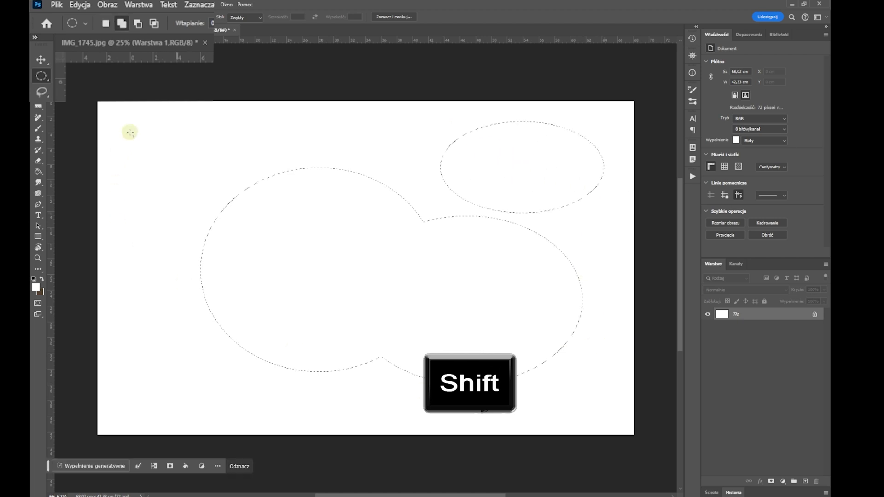
drag(130, 133, 207, 193)
Step: Hold Alt to cut an elliptical bite out of the large selection
key(alt)
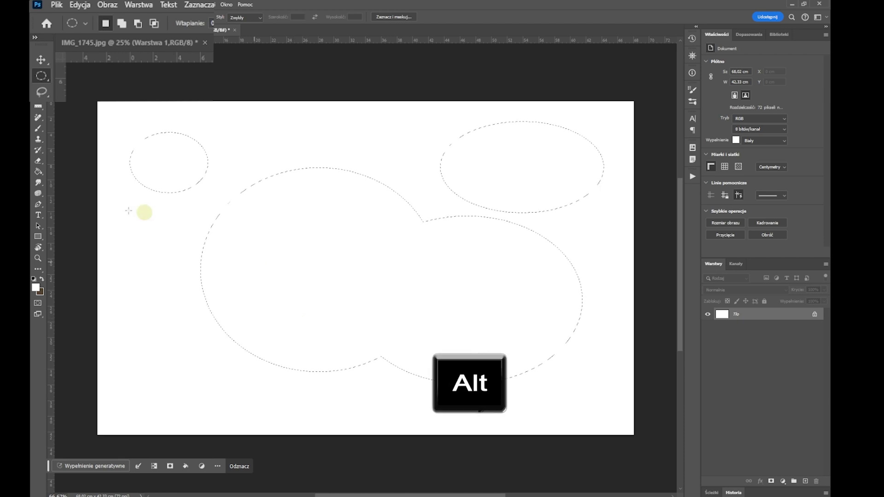
drag(138, 236, 376, 344)
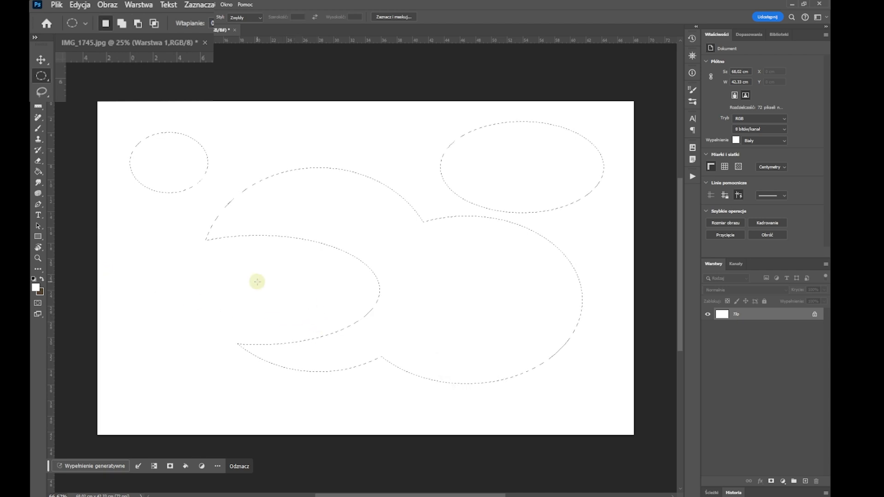
key(alt)
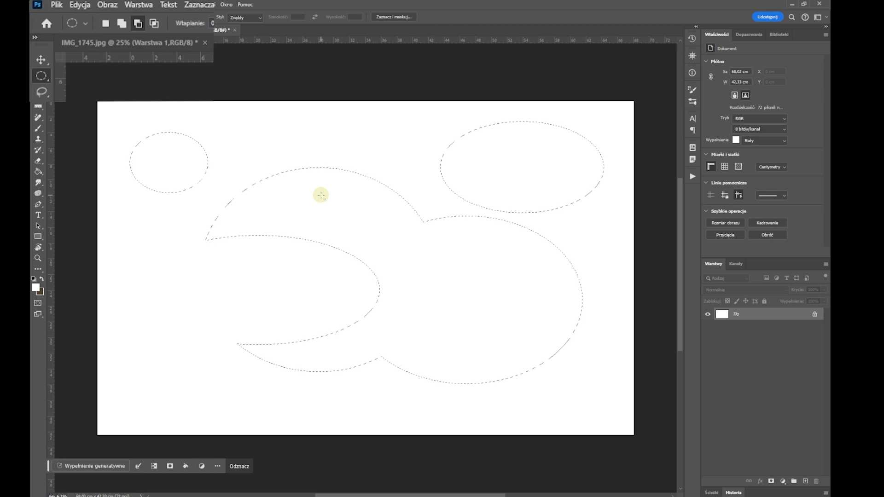
key(shift)
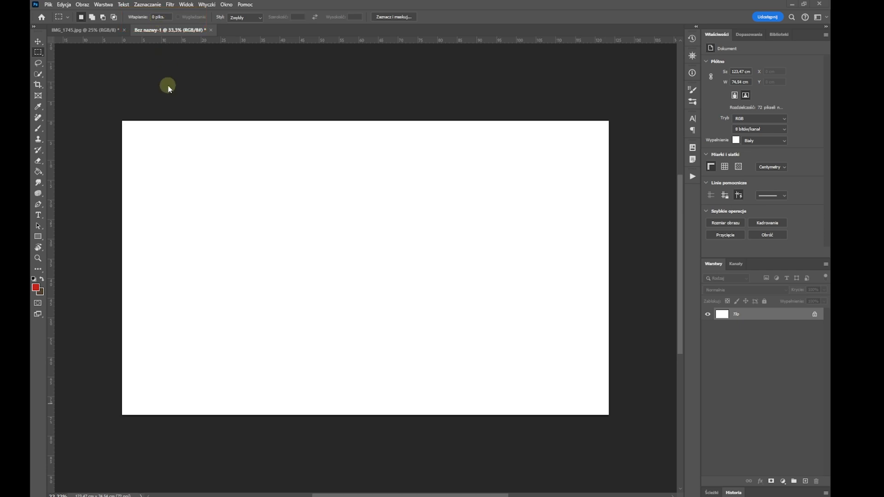
Step: Fill a sharp upper-left rectangle selection with blue #0909f5 using the Paint Bucket, then deselect
drag(146, 152, 362, 310)
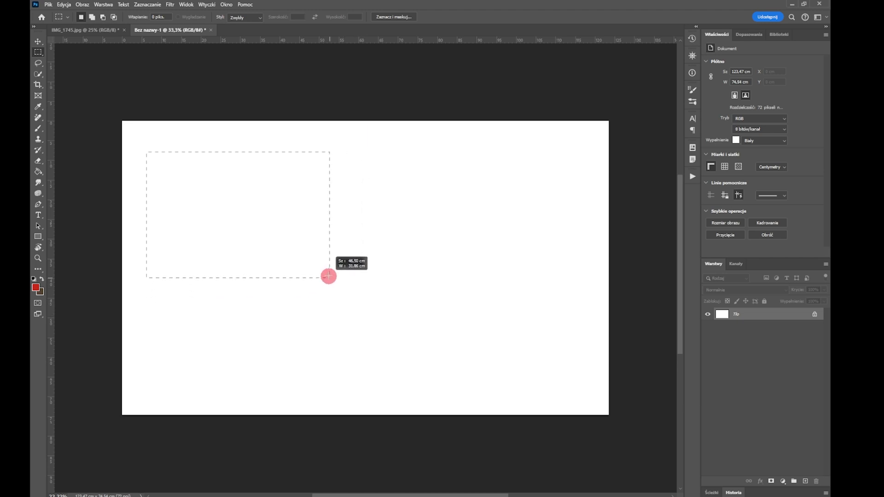
drag(362, 310, 330, 272)
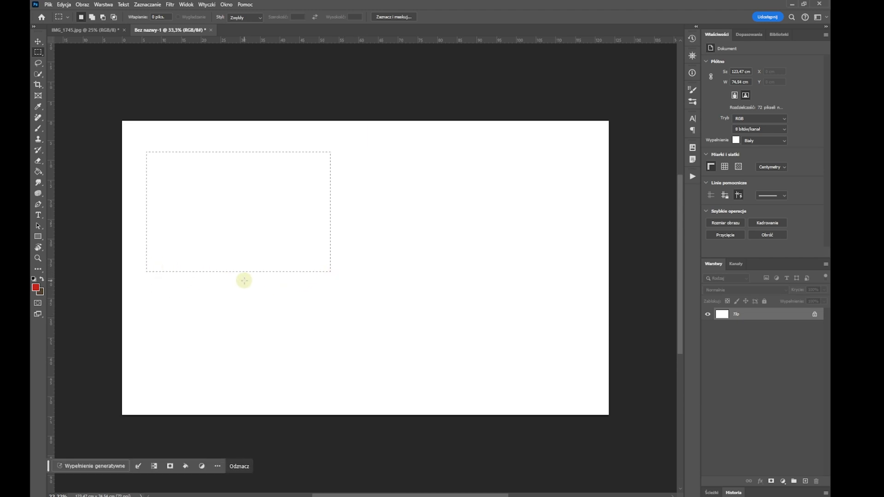
click(39, 173)
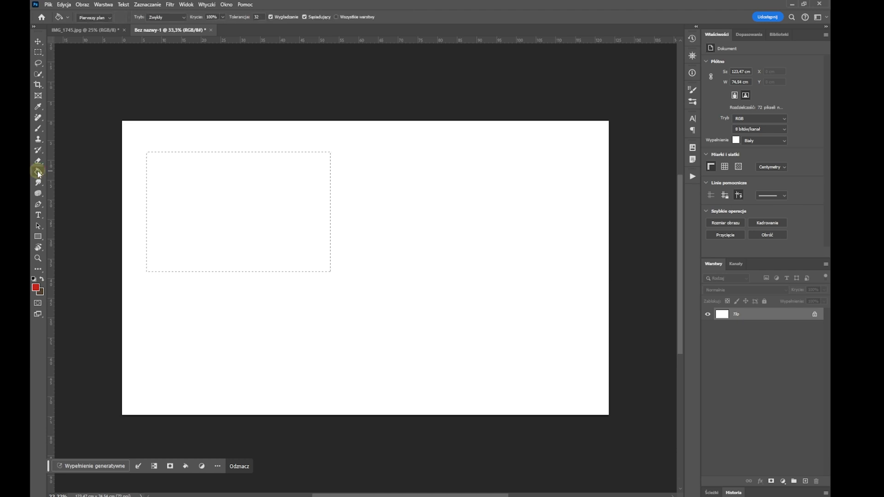
click(38, 289)
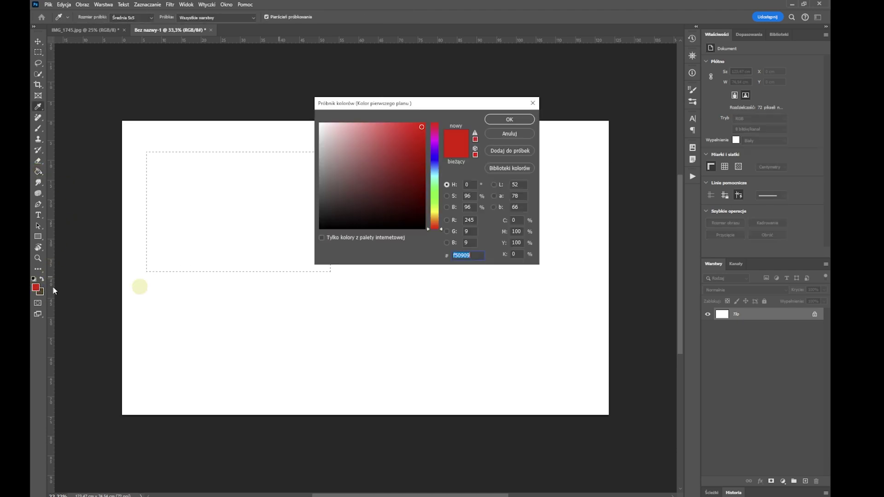
drag(391, 154, 421, 126)
click(435, 158)
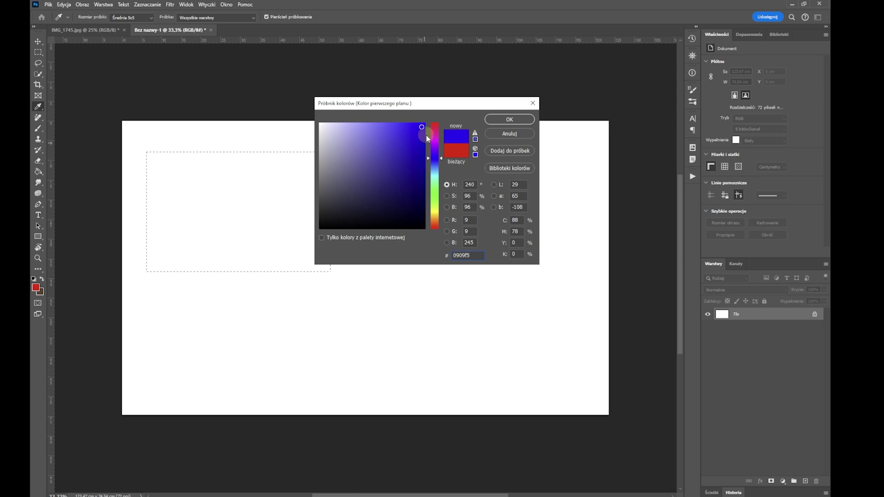
click(501, 120)
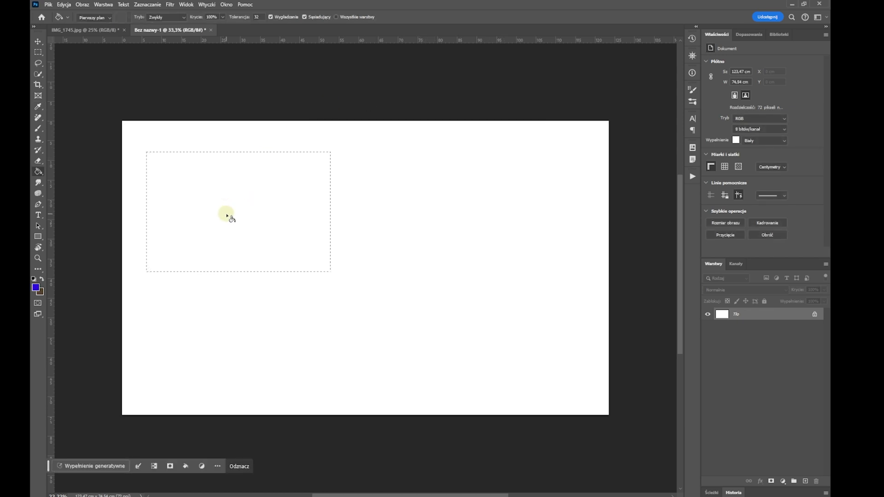
click(228, 215)
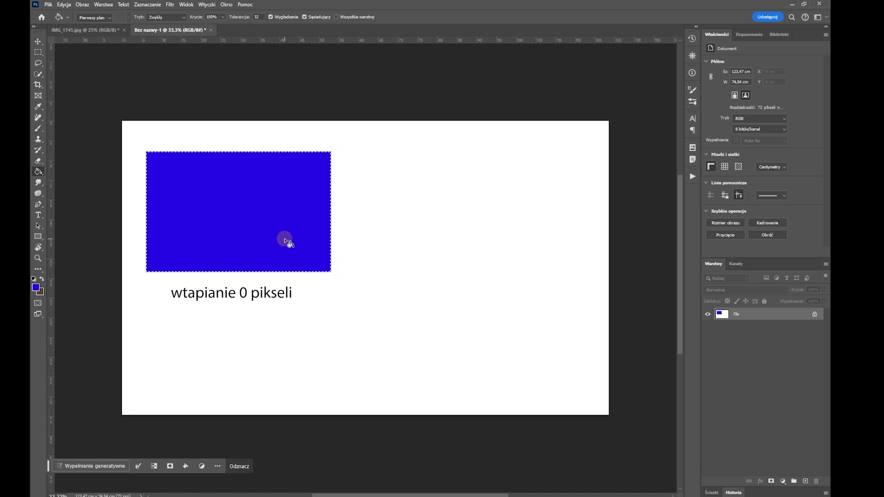
key(ctrl+d)
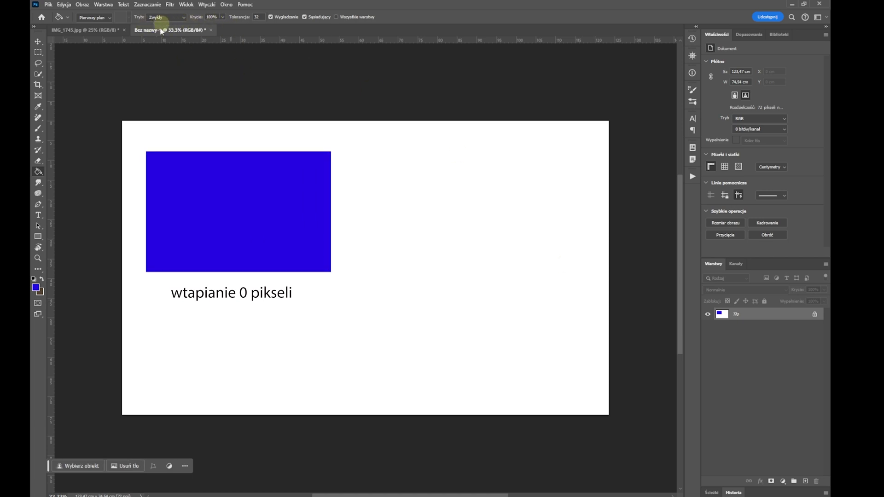
Step: Draw a 50 px-feathered rectangle on the right and fill it blue with the Paint Bucket
click(38, 53)
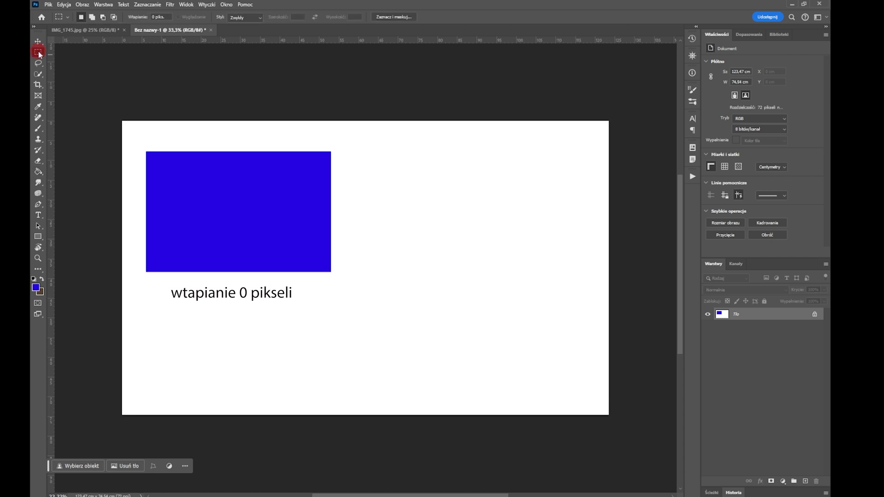
click(153, 16)
text(5)
mouse_move(358, 197)
mouse_down()
mouse_move(566, 314)
mouse_move(558, 313)
mouse_up()
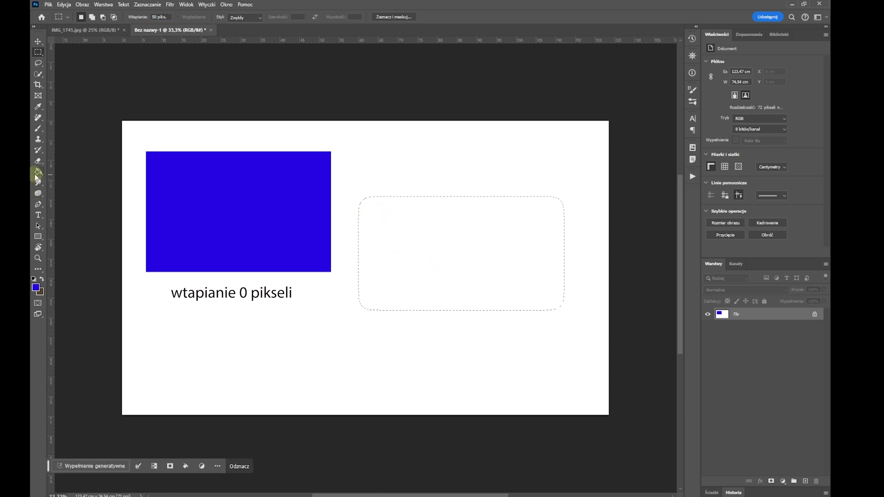
click(37, 173)
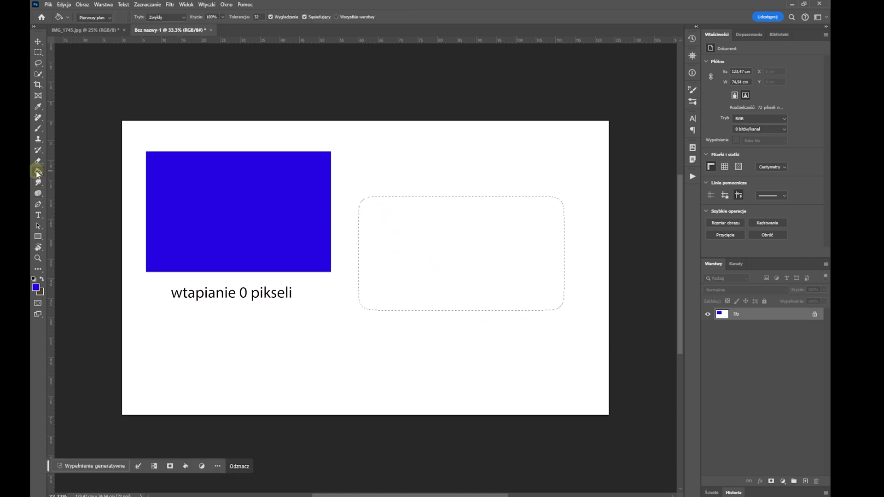
click(416, 252)
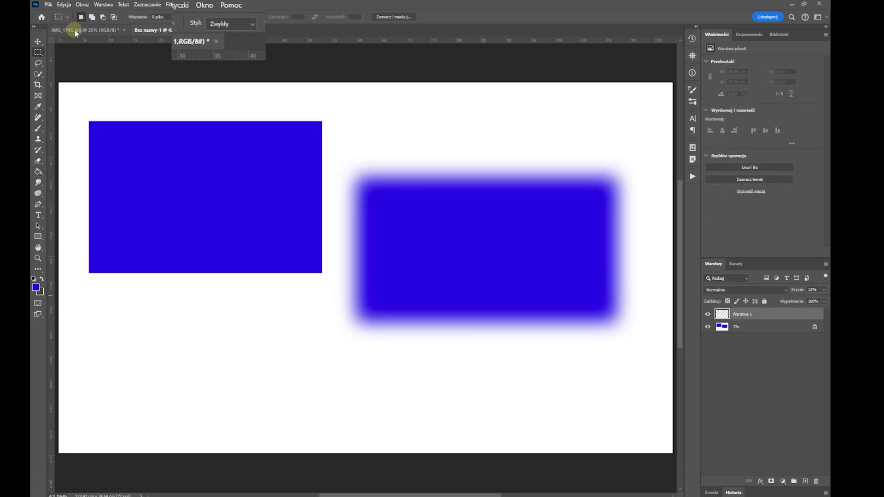
click(74, 29)
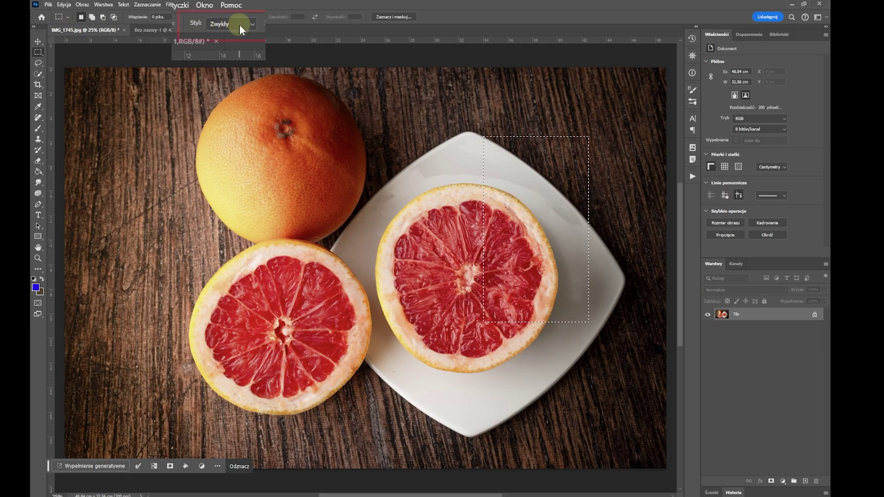
Step: Try several Normal-style rectangle selections on the grapefruit photo, then set Style to Fixed Ratio
click(254, 25)
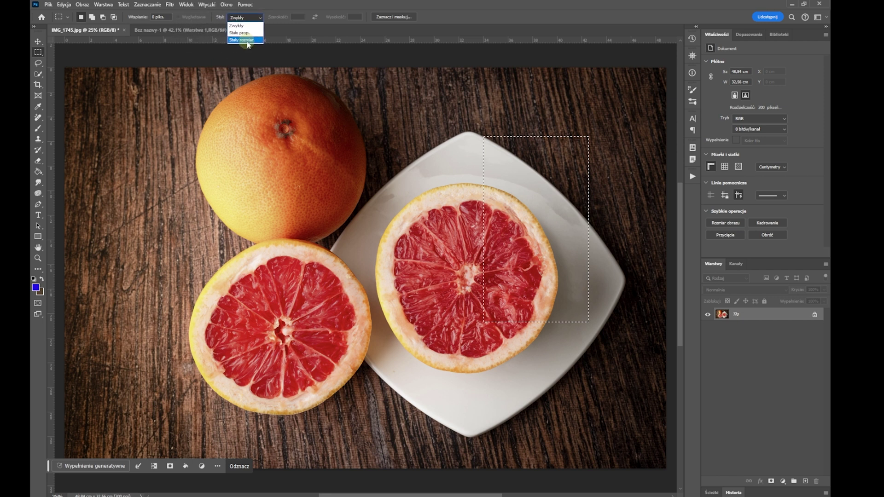
click(237, 26)
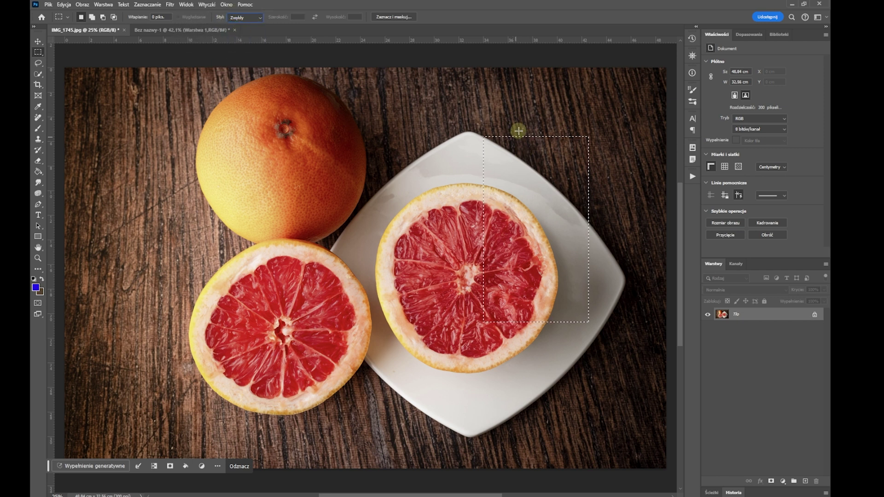
click(262, 170)
drag(253, 167, 498, 299)
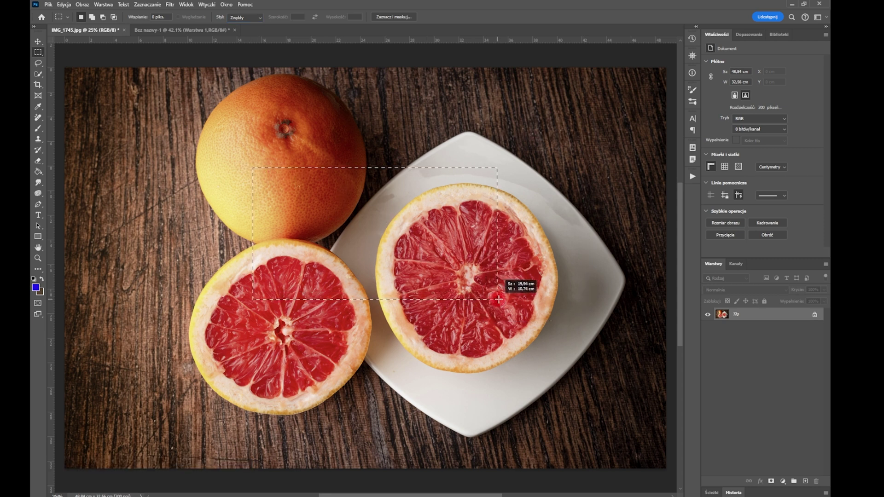
drag(498, 299, 523, 312)
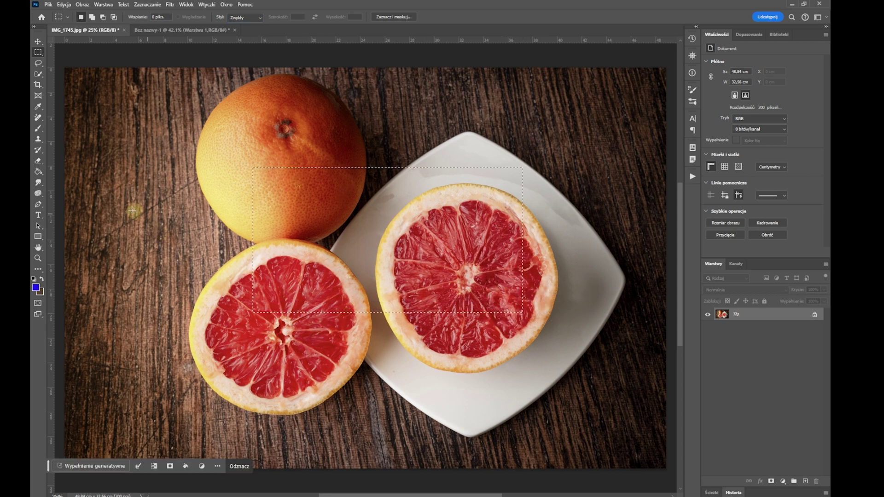
drag(132, 211, 306, 355)
drag(320, 160, 473, 348)
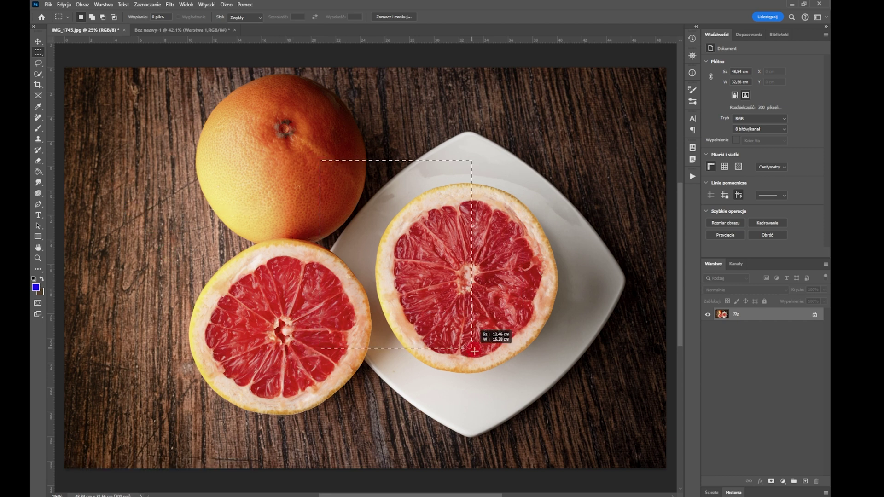
drag(340, 263, 316, 259)
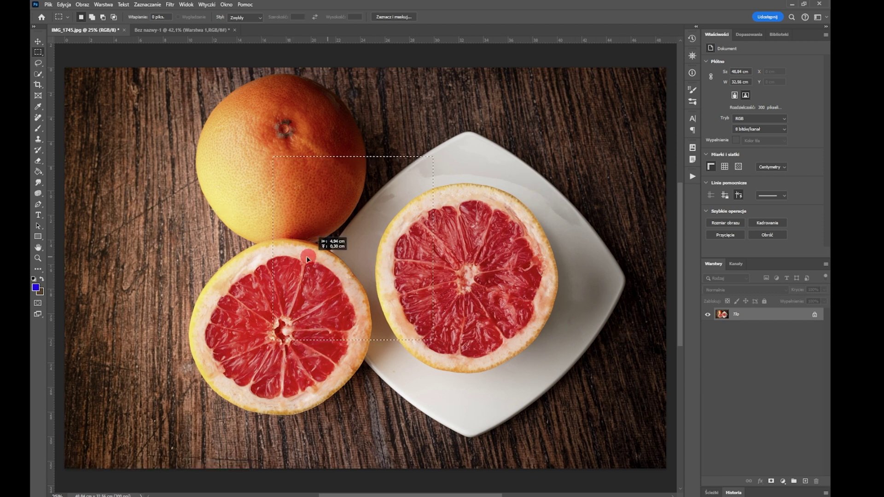
drag(470, 280, 607, 382)
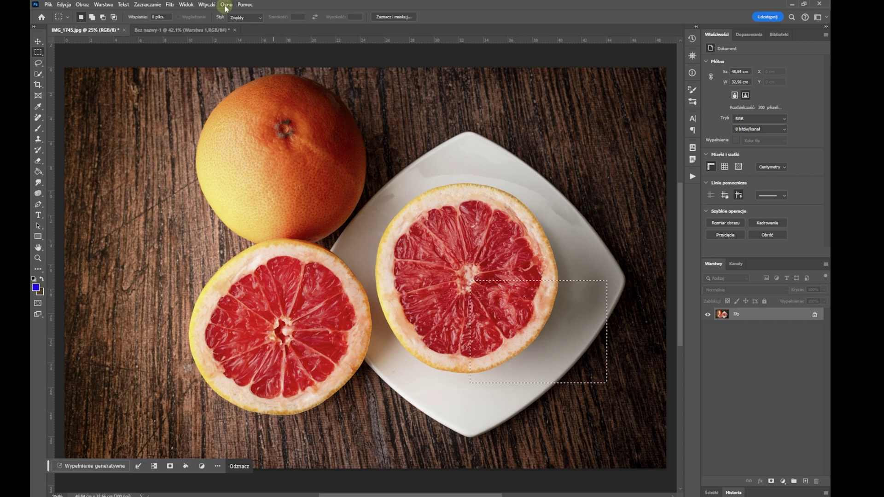
click(249, 18)
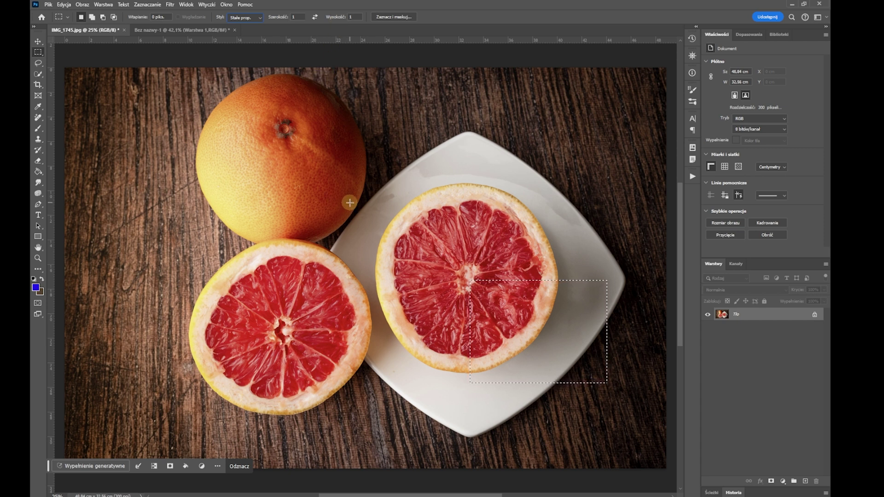
Step: Draw 1:1 square selections, then set the Fixed Ratio width to 2 and height to 3
drag(230, 92, 385, 221)
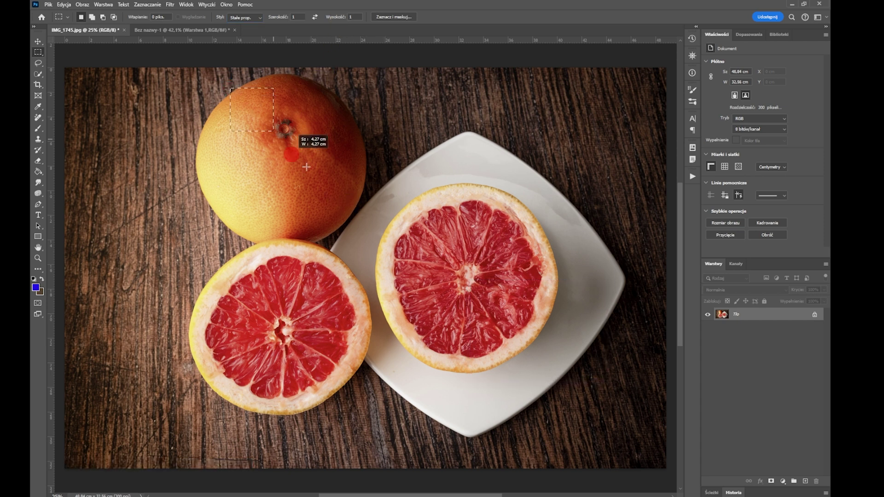
drag(421, 165, 582, 337)
drag(179, 236, 295, 328)
click(298, 17)
text(2)
click(354, 16)
text(3)
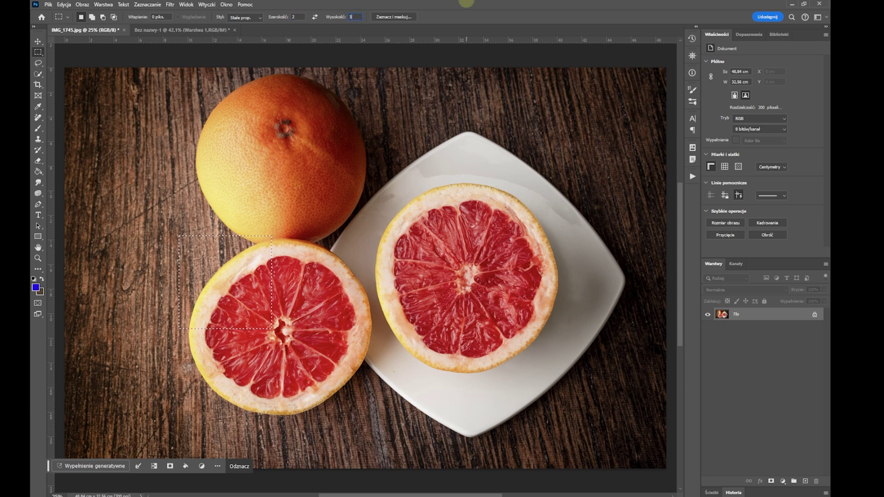
Step: Select a tall 2:3 rectangle over the plated grapefruit, then change Style to Fixed Size
drag(348, 165, 531, 375)
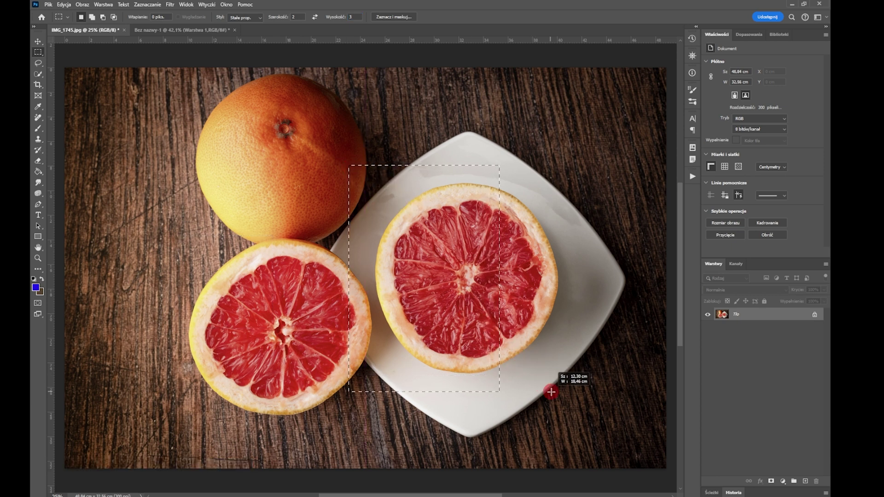
drag(531, 374, 552, 389)
click(132, 156)
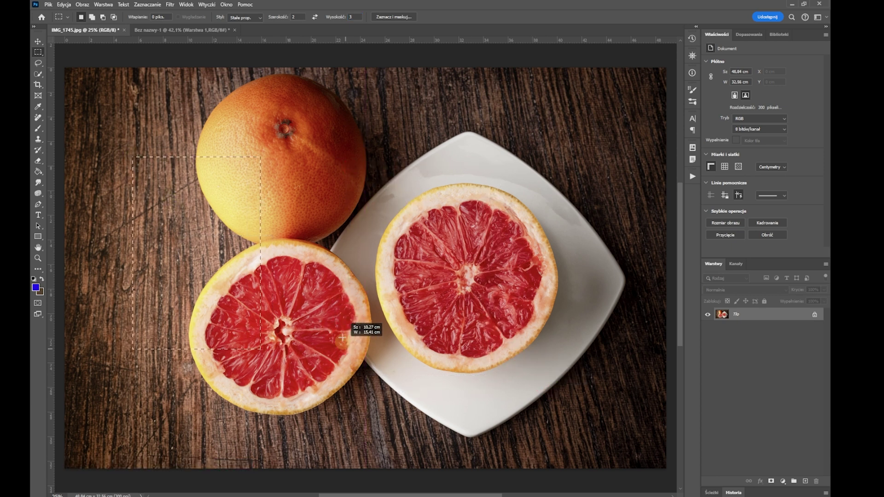
drag(556, 158, 635, 233)
drag(361, 208, 476, 381)
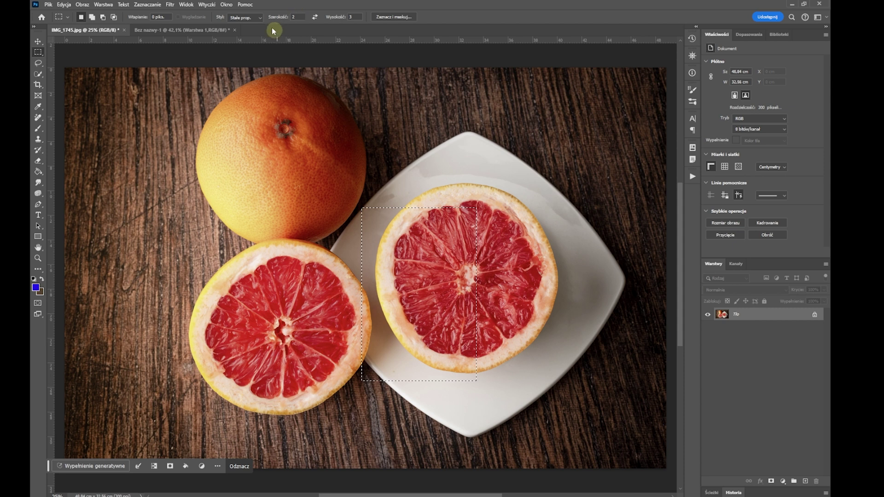
click(260, 19)
click(249, 37)
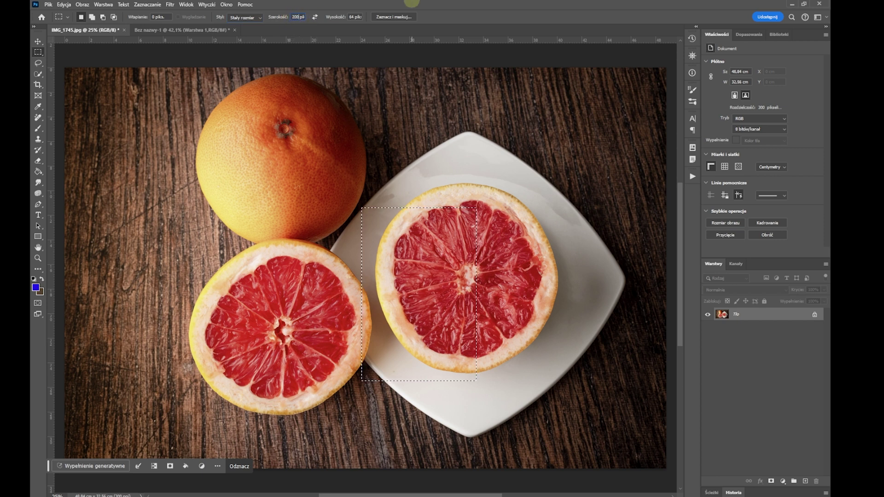
text(2000)
click(210, 155)
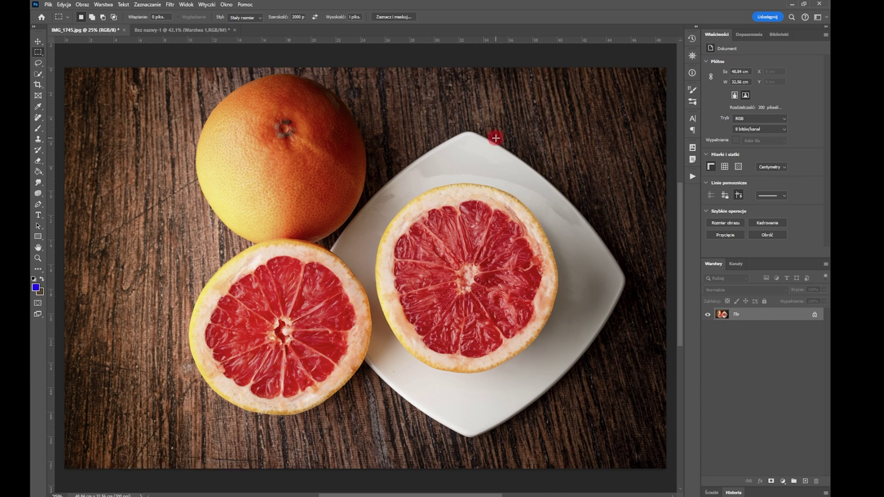
click(99, 149)
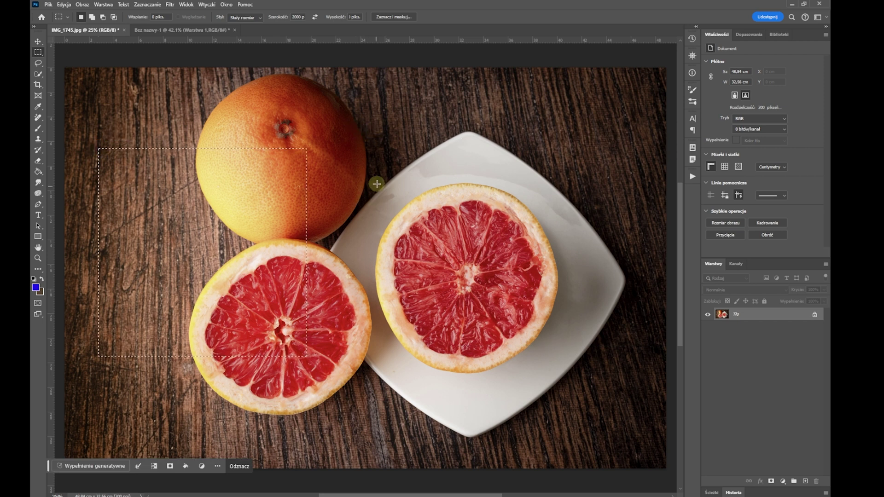
click(391, 192)
drag(488, 295, 456, 284)
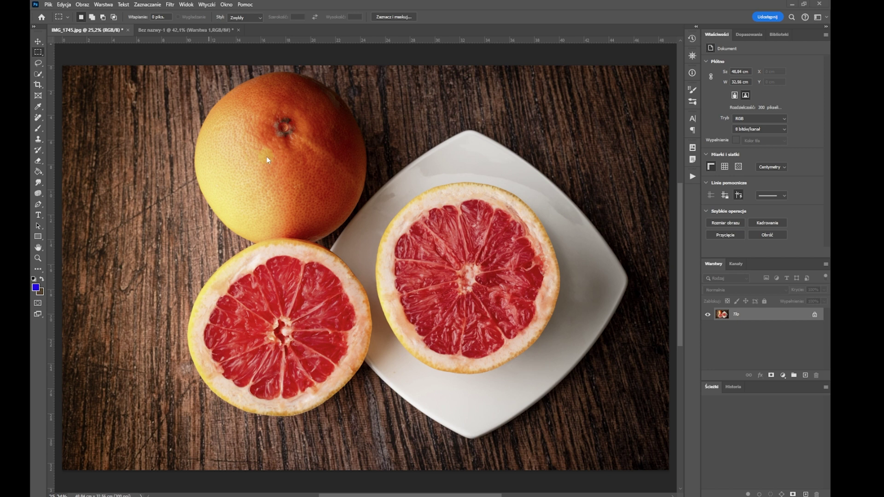
Step: Crop the grapefruit photo to a fixed 2:3 selection over the left fruits
click(261, 18)
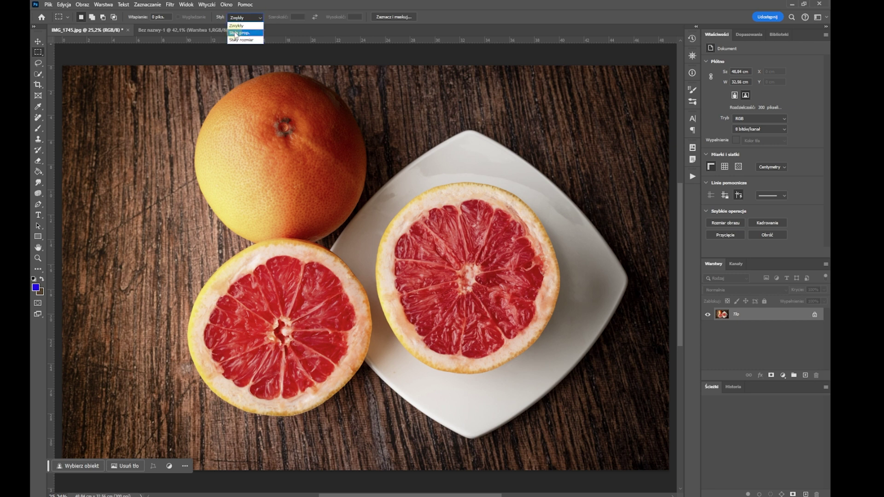
click(236, 34)
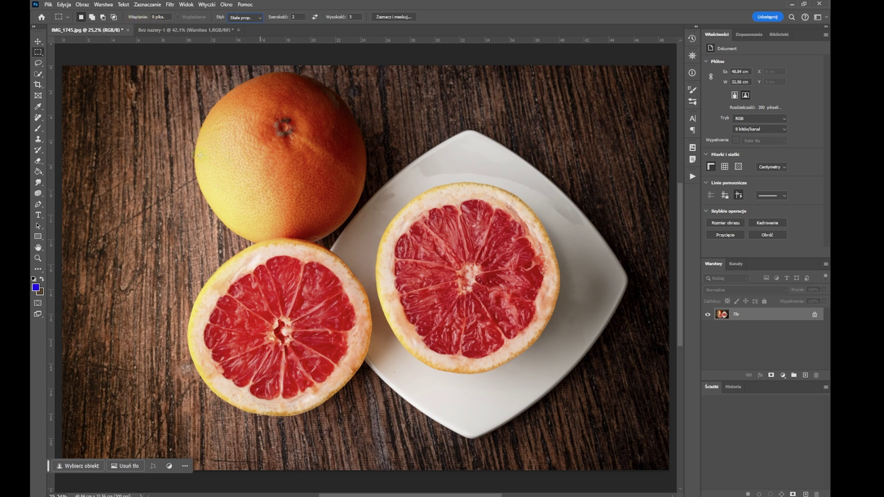
drag(200, 154, 379, 380)
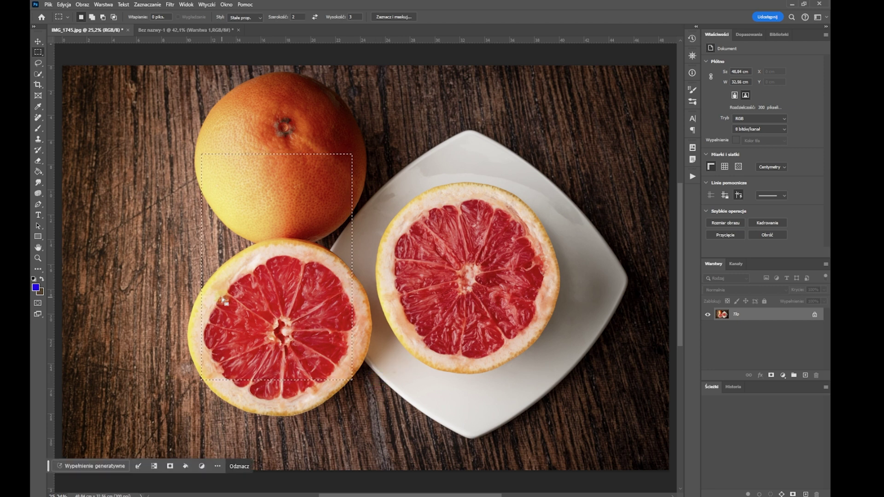
drag(284, 283, 286, 274)
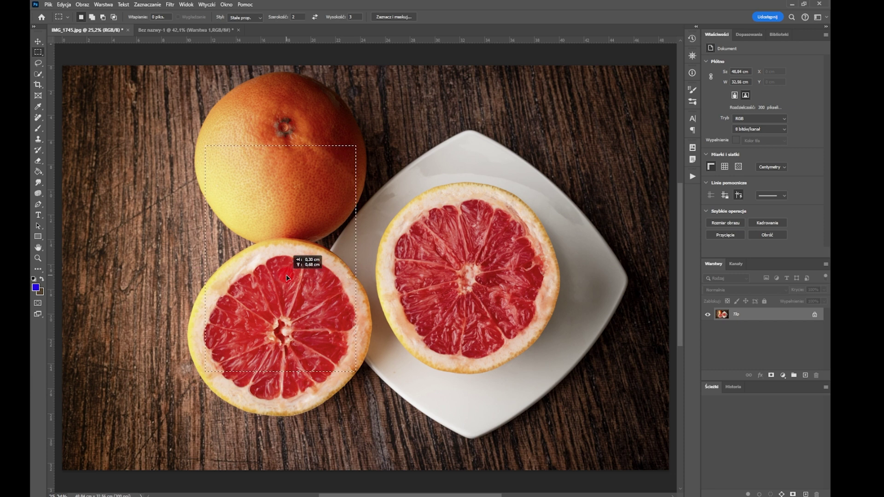
click(82, 5)
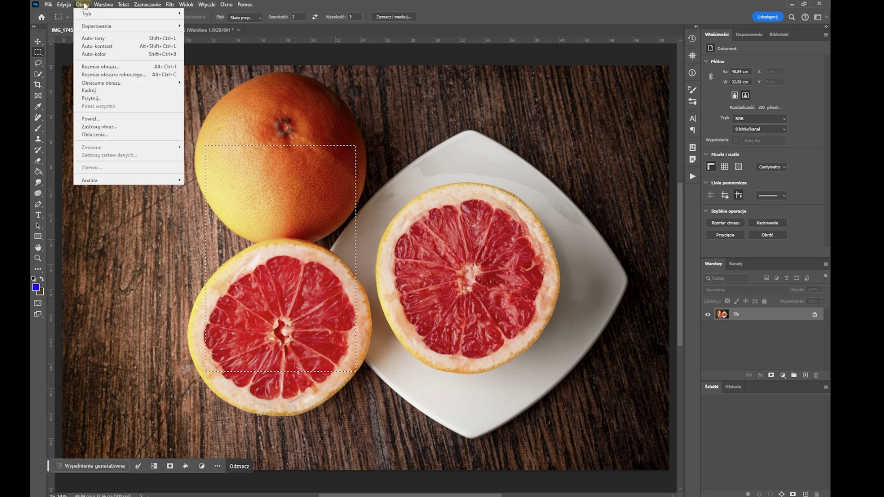
click(93, 91)
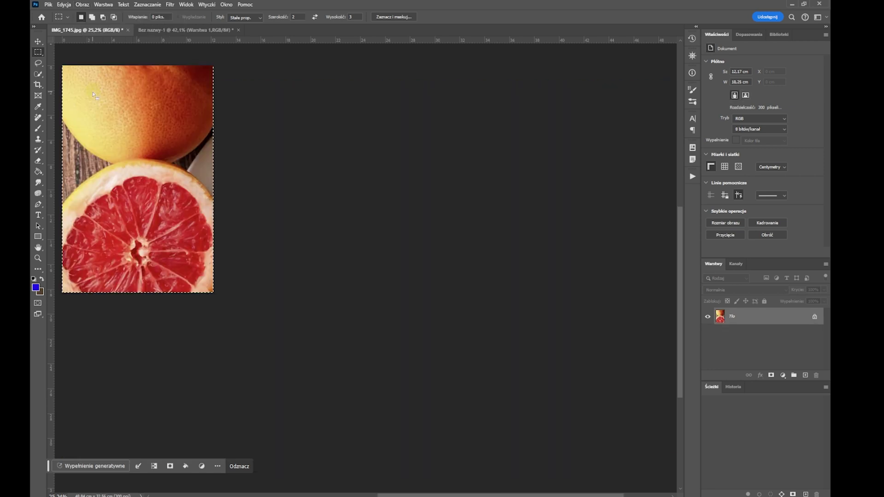
key(ctrl+0)
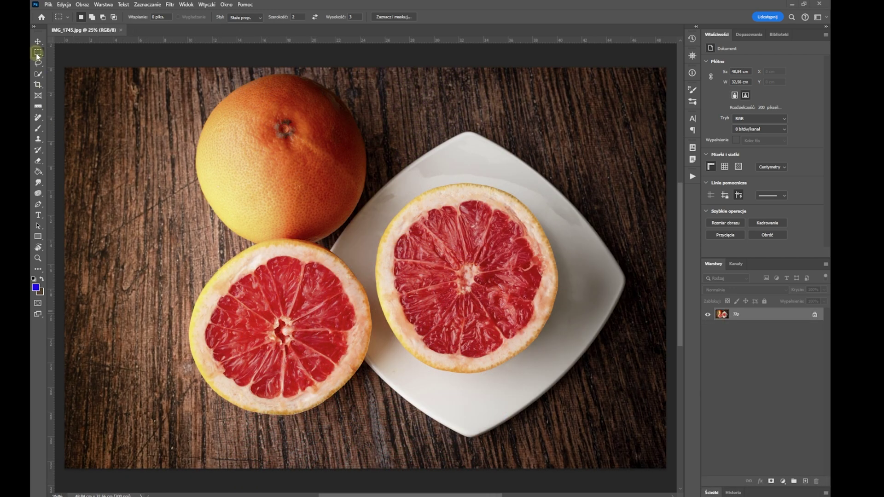
Step: Pick the Elliptical Marquee and unlock the Background as layer Warstwa 0
click(38, 53)
alt+click(37, 53)
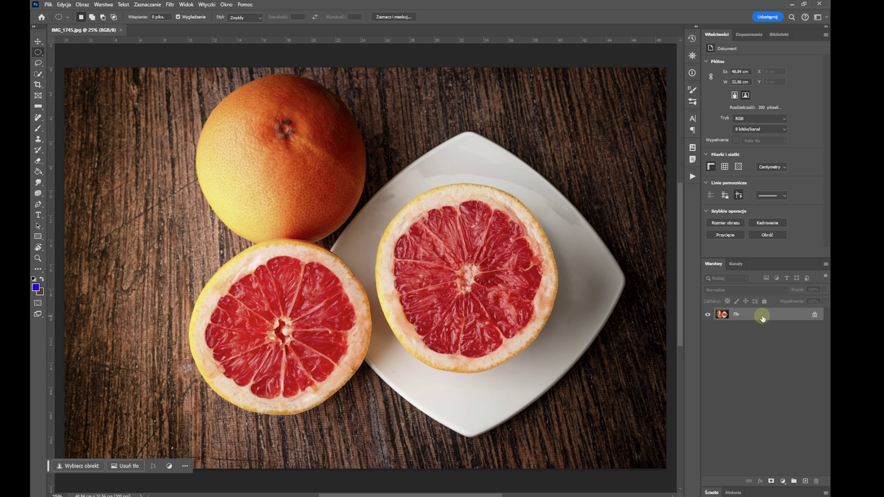
double_click(762, 318)
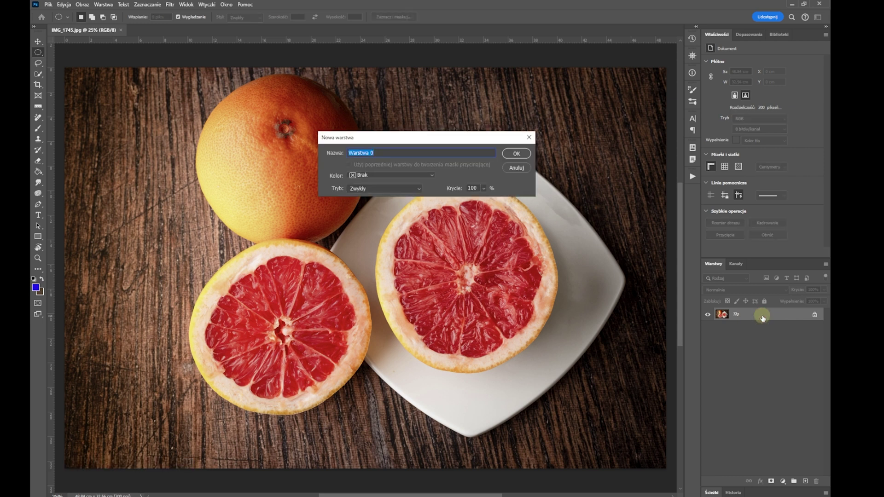
click(521, 157)
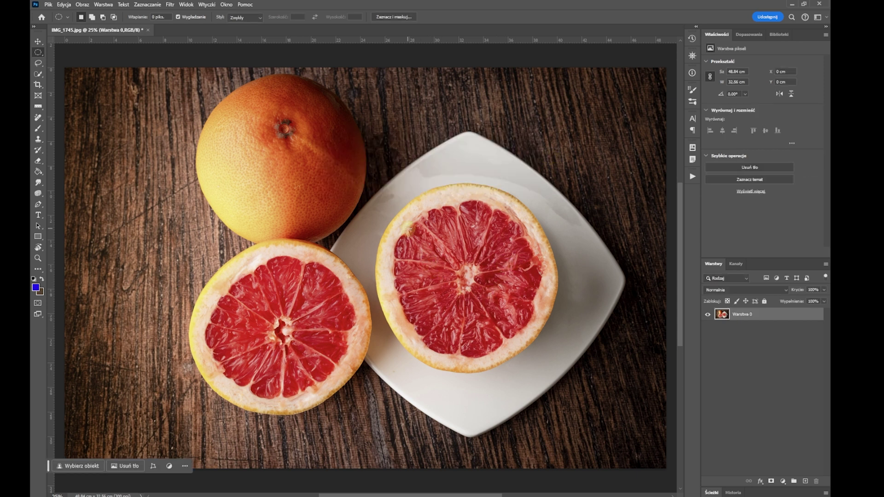
Step: Circle the right grapefruit half, then delete everything outside it and deselect
drag(407, 226, 527, 335)
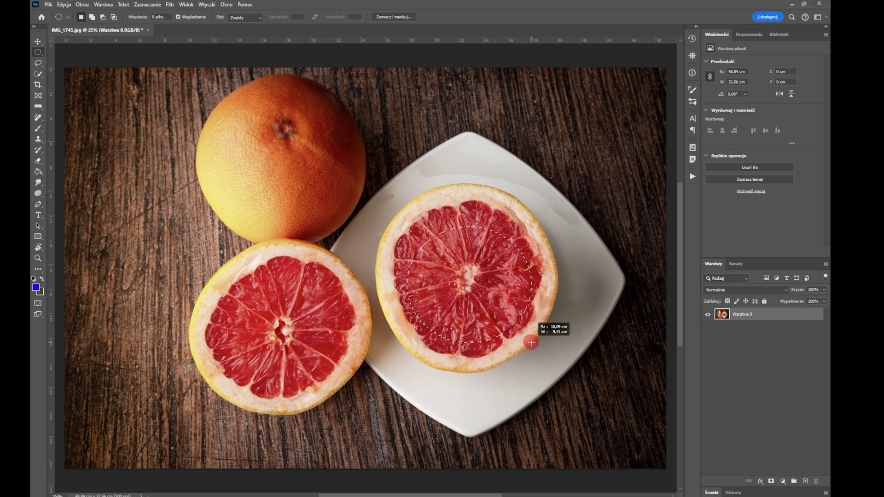
drag(526, 337, 531, 342)
drag(491, 314, 487, 305)
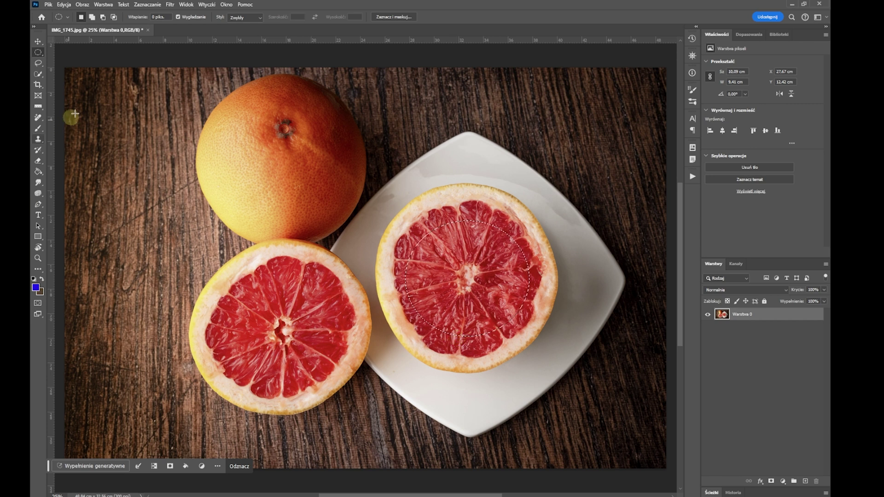
click(150, 5)
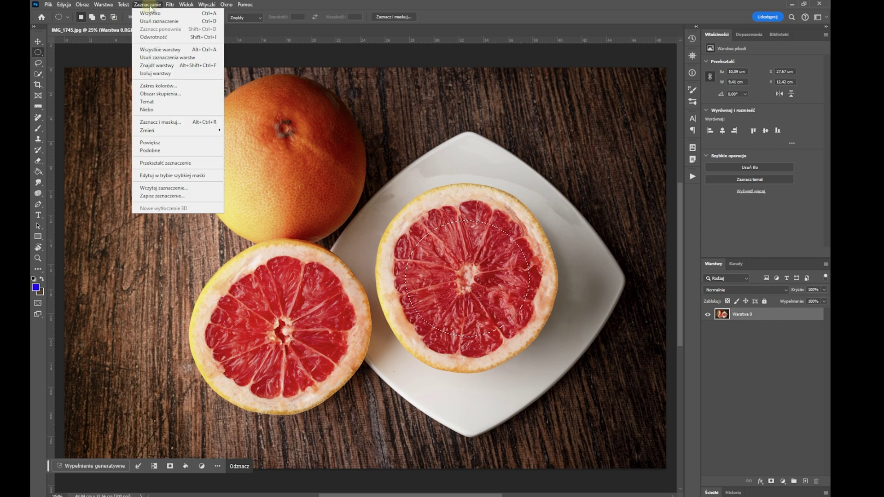
click(145, 37)
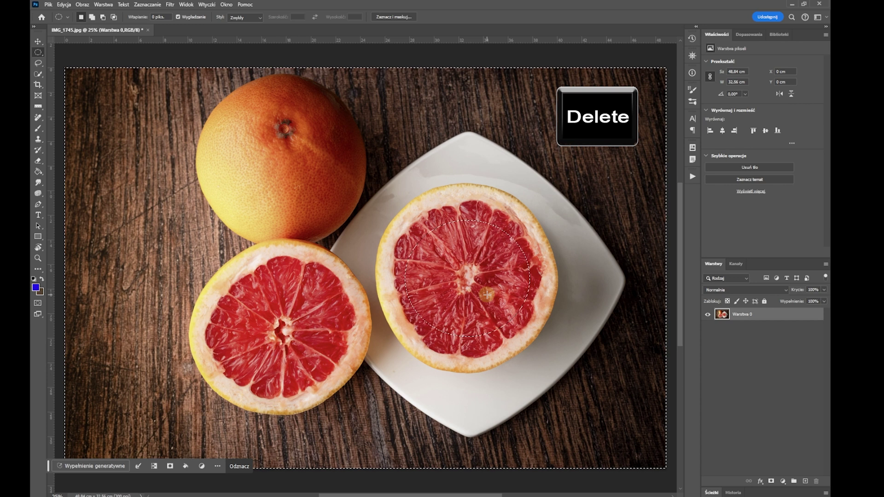
key(Delete)
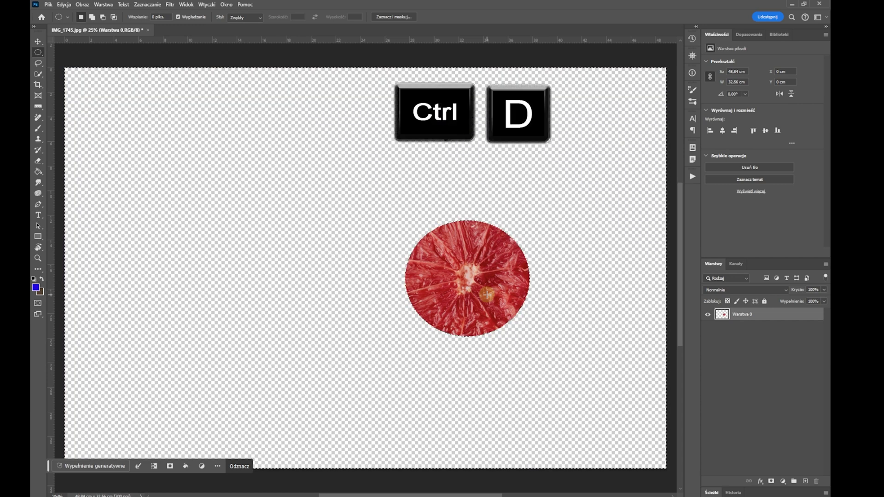
key(ctrl+d)
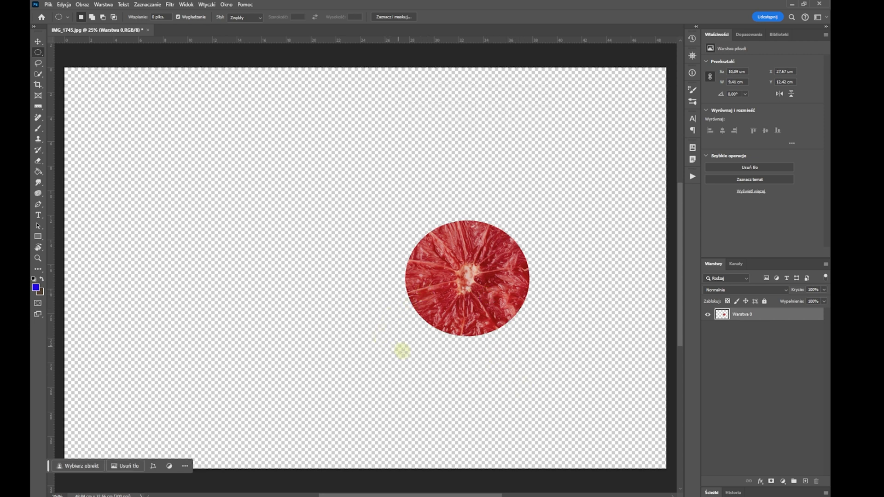
Step: Trim transparent pixels from all four sides and zoom the circle to fit
click(83, 4)
click(90, 99)
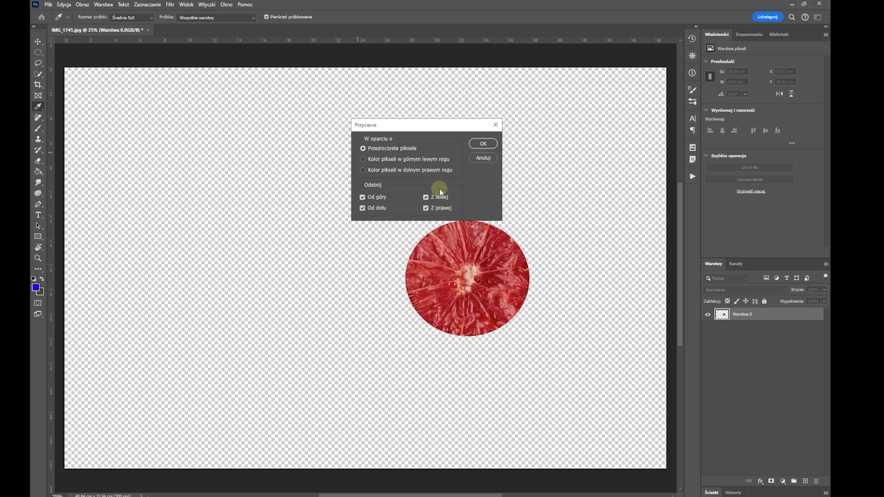
click(484, 144)
key(m)
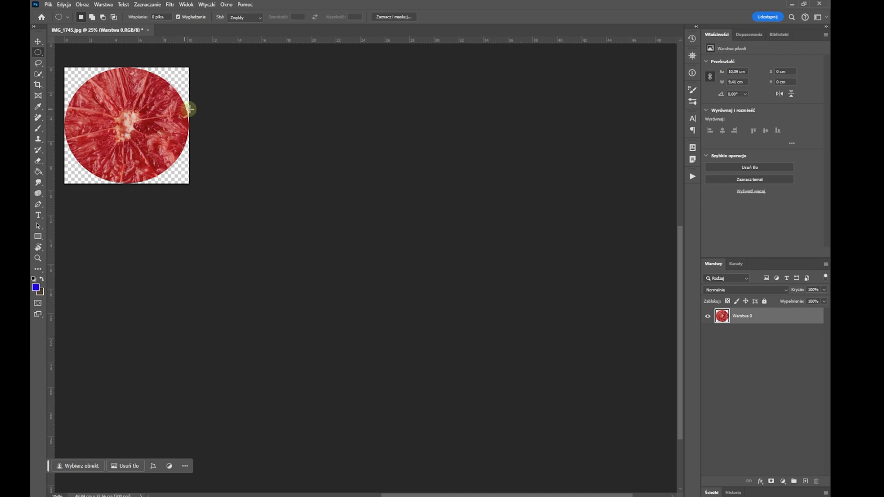
key(ctrl+0)
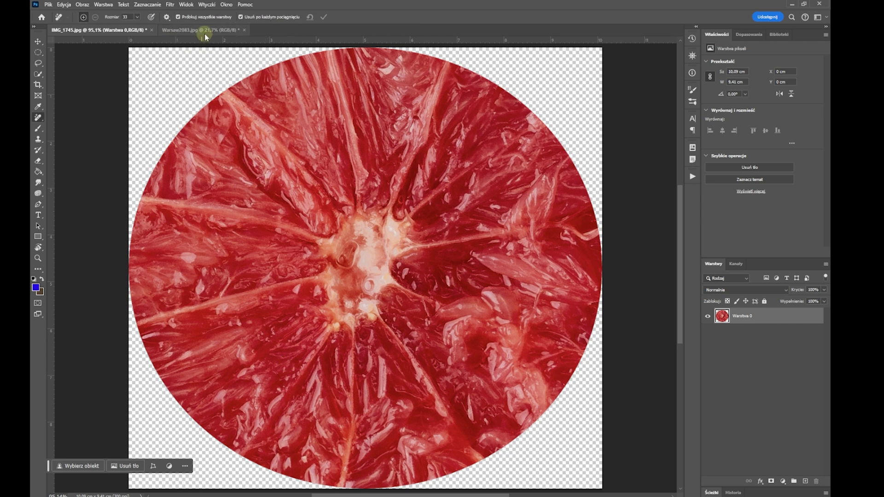
Step: In Warsaw2083.jpg, copy an elliptical selection around the bridge to new layer Warstwa 1
click(205, 29)
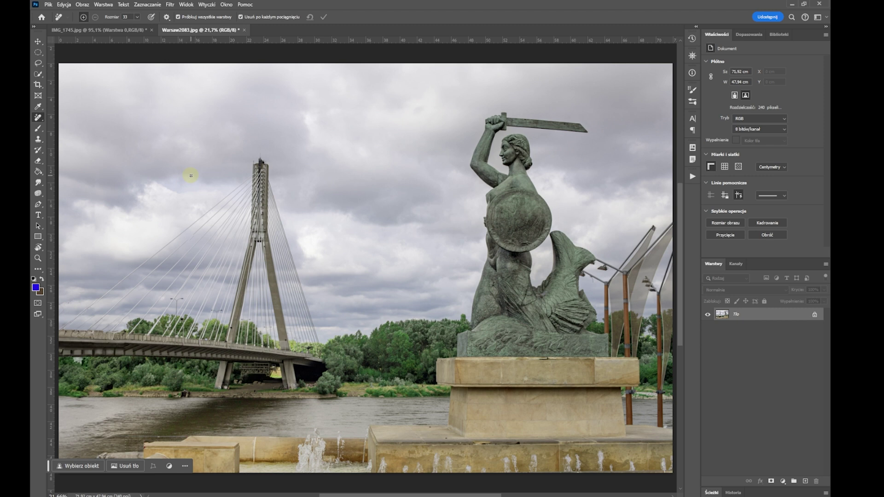
right_click(38, 52)
click(86, 64)
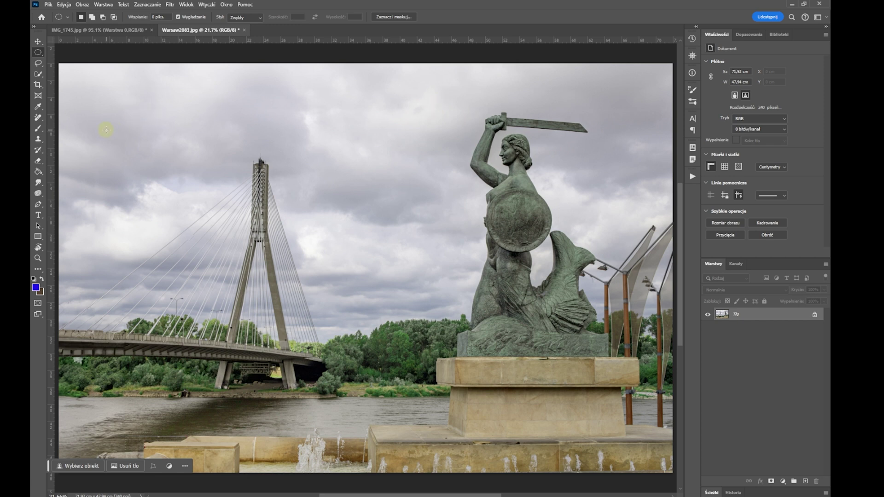
drag(106, 130, 358, 448)
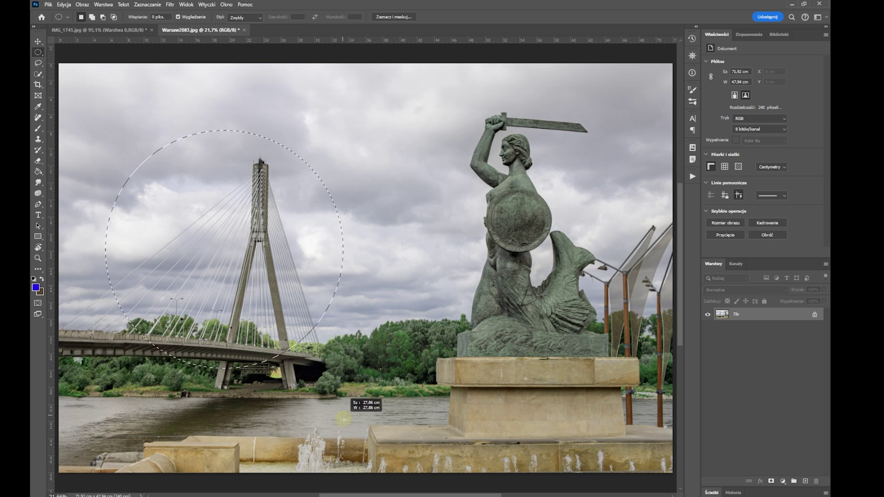
drag(358, 447, 361, 454)
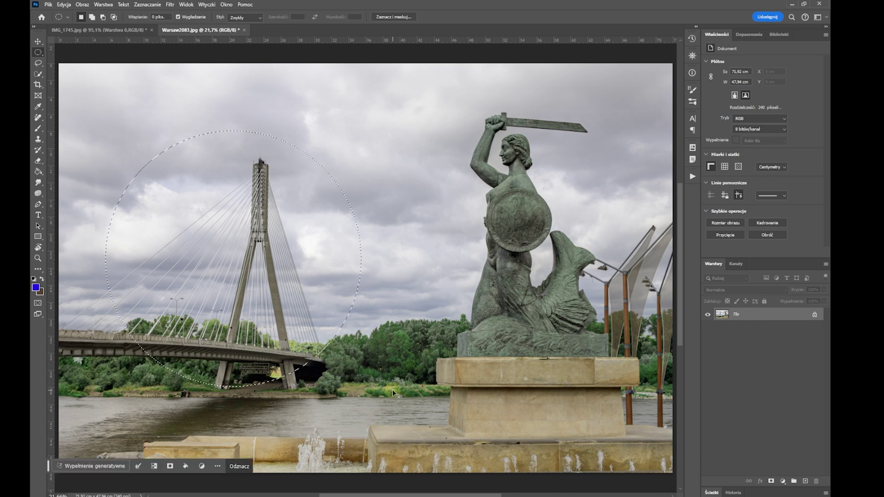
key(ctrl+j)
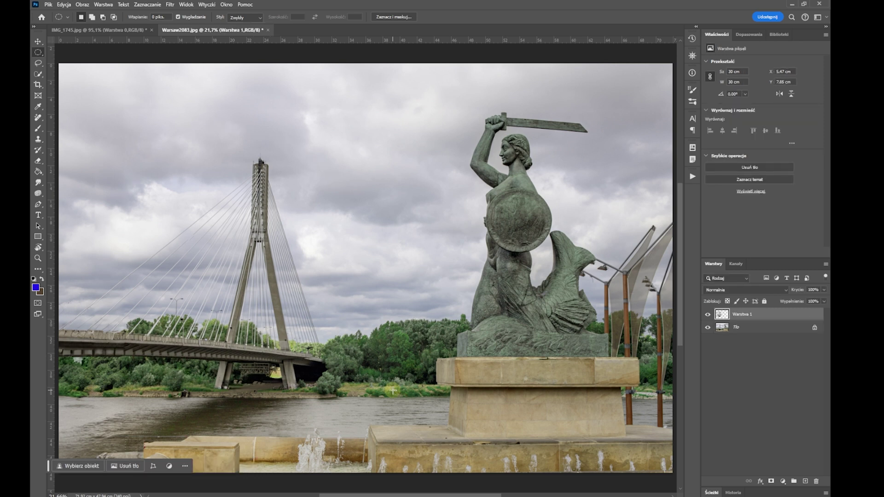
Step: Copy a fixed-ratio rectangle around the mermaid statue onto new layer Warstwa 2
click(753, 328)
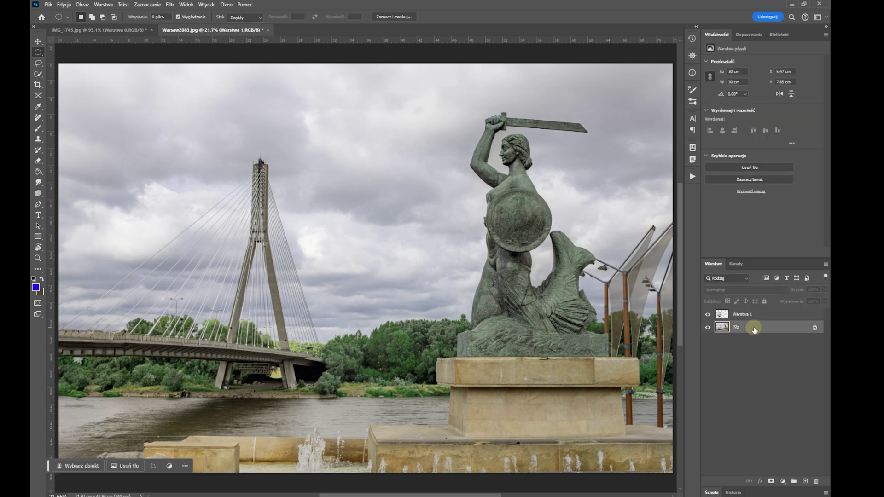
right_click(40, 53)
click(85, 52)
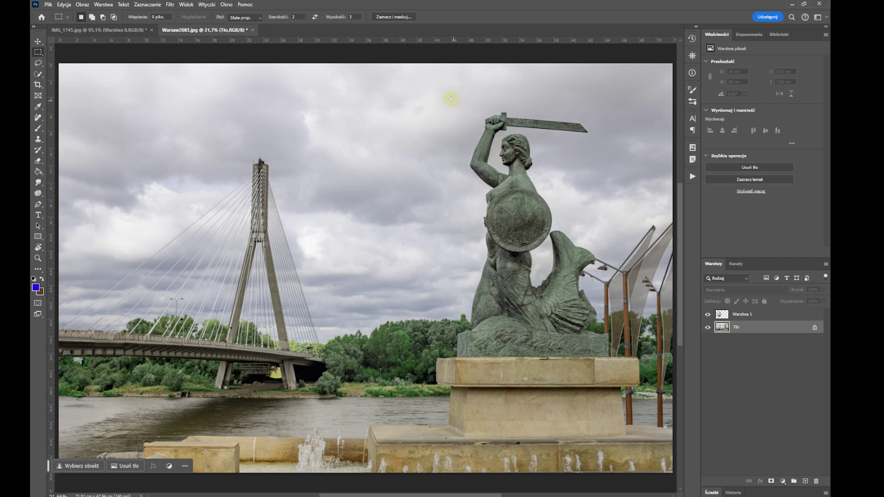
drag(426, 98, 674, 386)
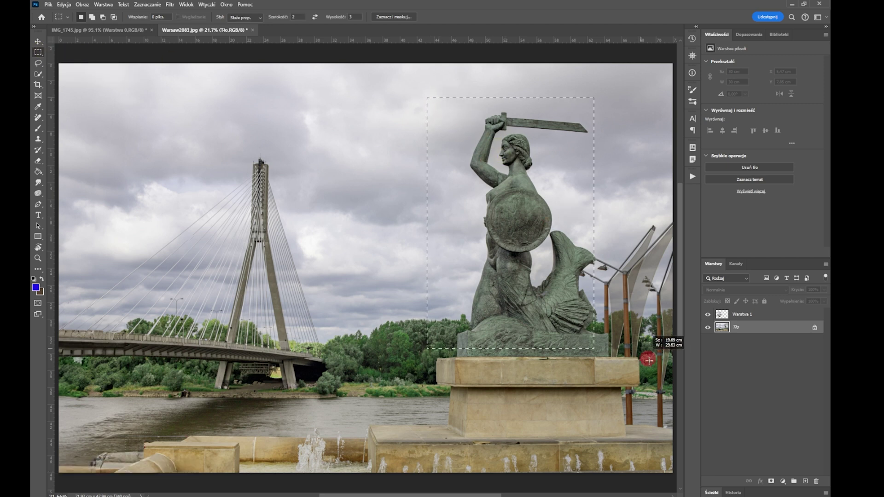
drag(548, 329, 548, 328)
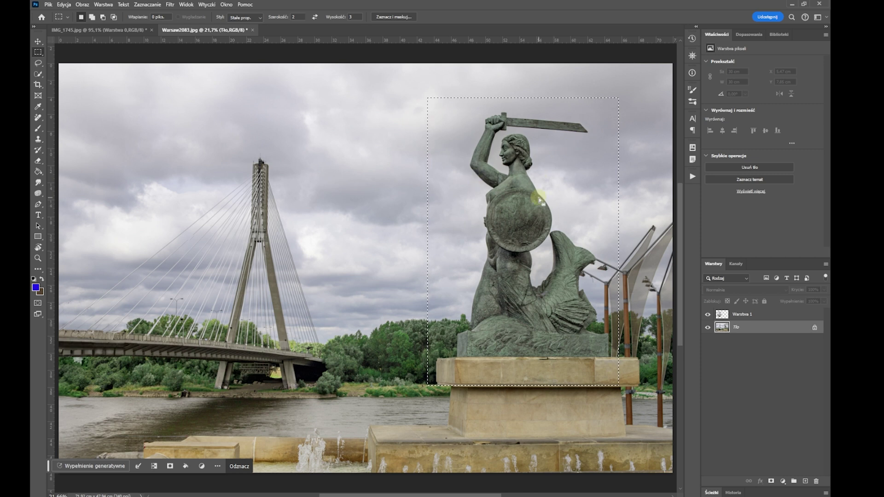
key(ctrl+j)
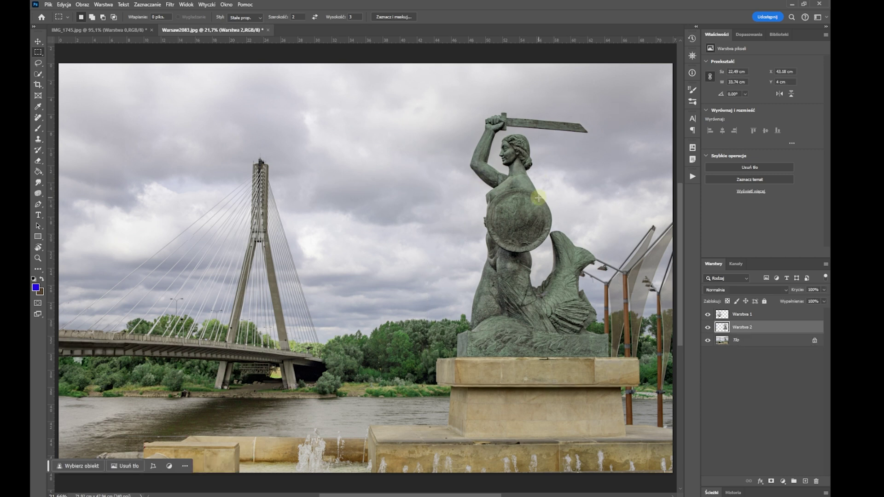
Step: Check the new layers' visibility, then duplicate the background as Tło kopia
click(709, 328)
click(709, 328)
alt+click(707, 328)
alt+click(707, 329)
alt+click(708, 316)
alt+click(709, 316)
click(776, 345)
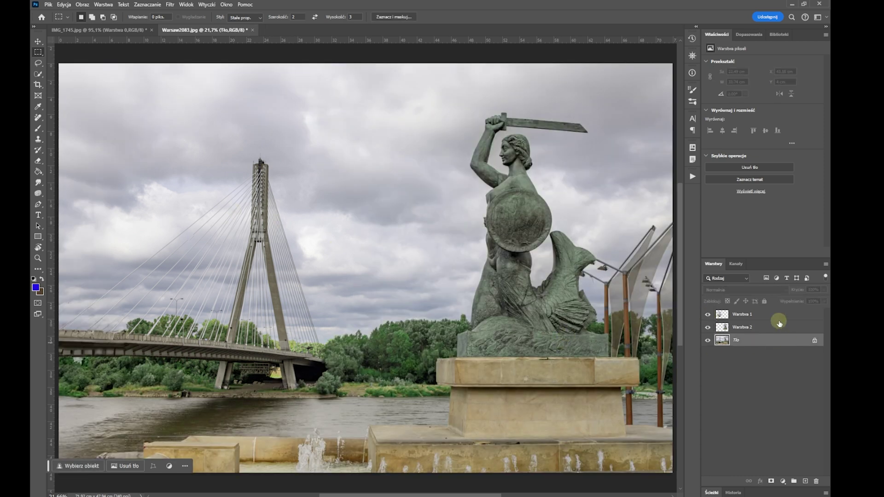
key(ctrl+j)
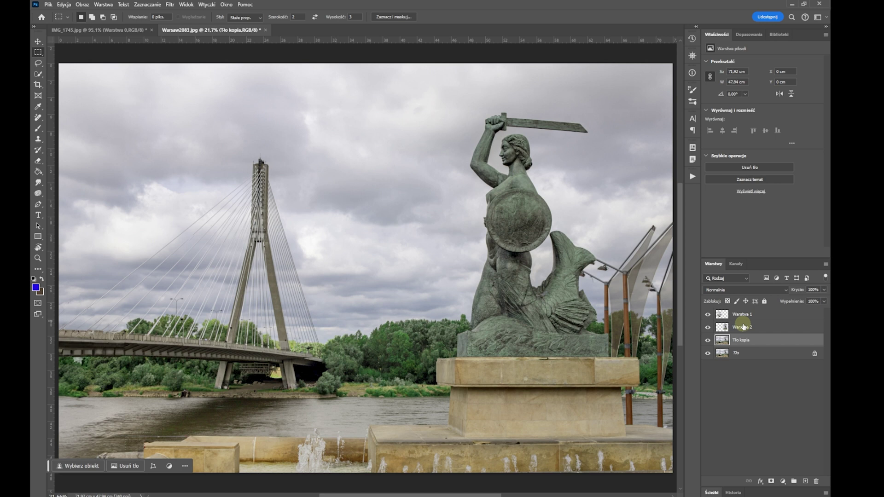
Step: Desaturate Tło kopia with Hue/Saturation at -100, then load the mermaid rectangle selection
click(82, 4)
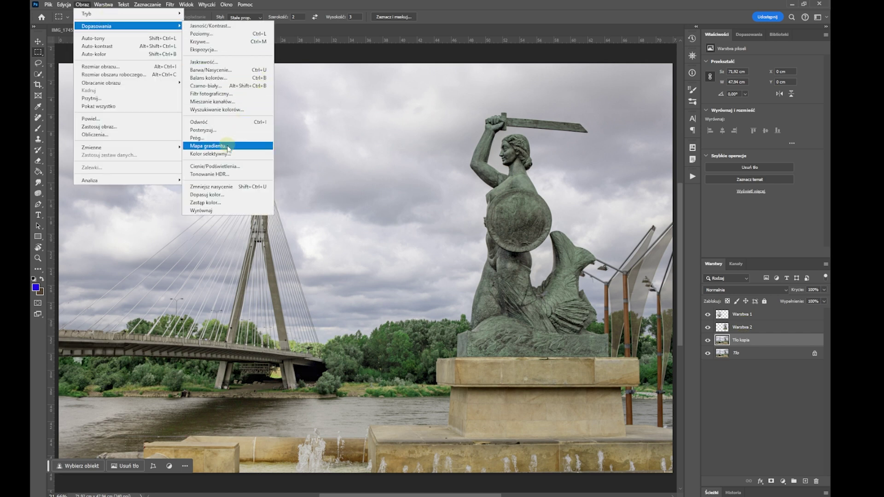
click(211, 70)
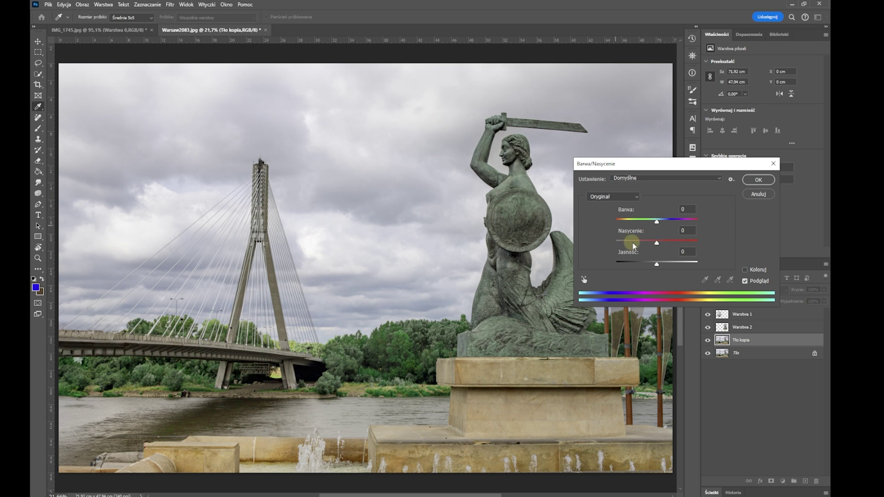
drag(657, 242, 604, 245)
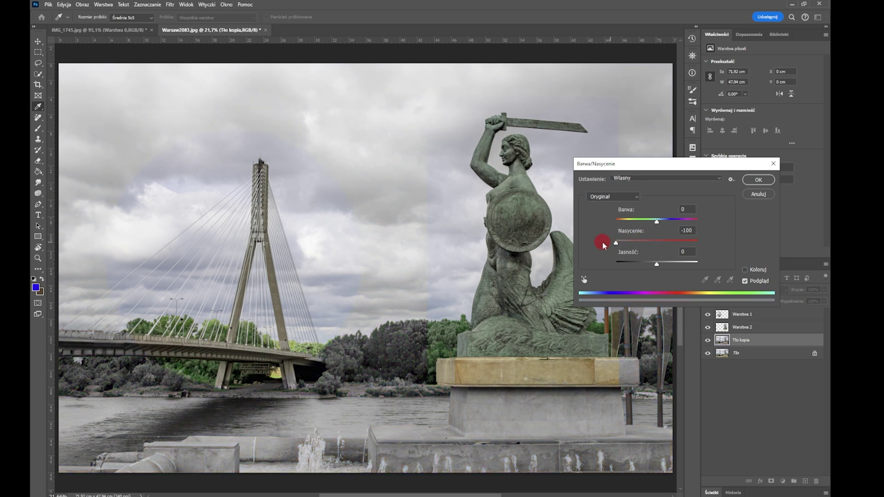
click(758, 179)
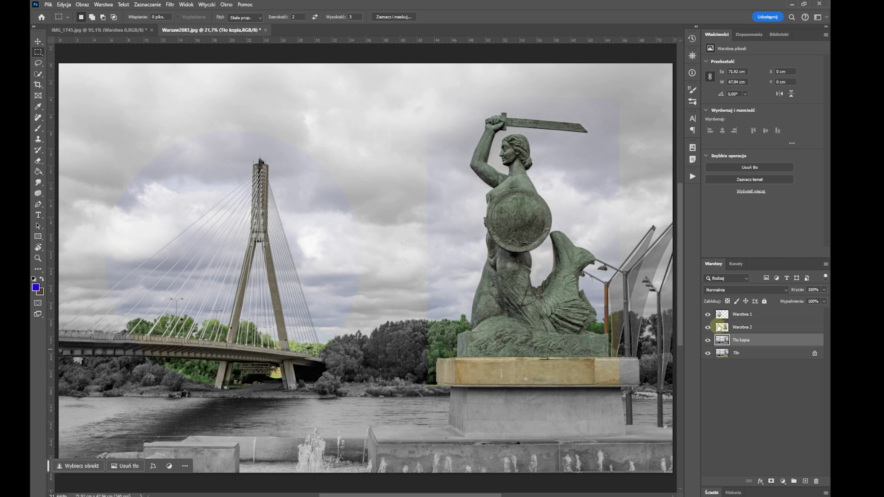
ctrl+click(723, 328)
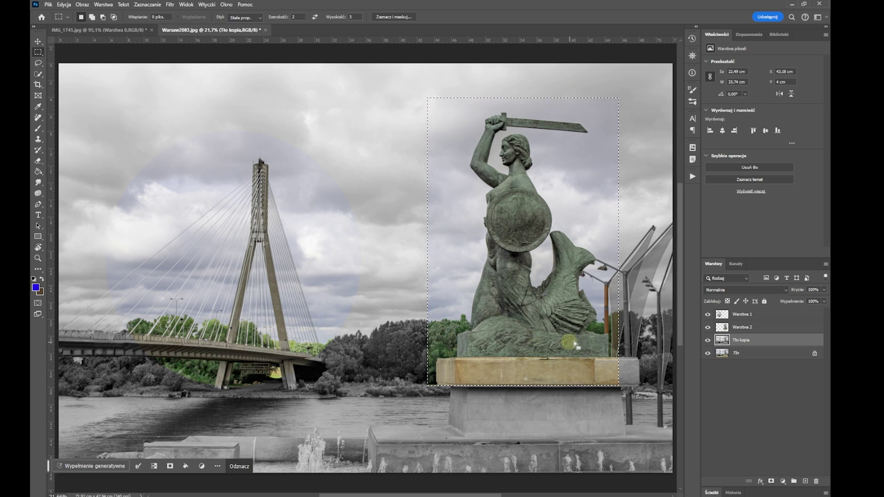
Step: On Warstwa 2, expand the mermaid rectangle selection by 30 pixels
click(735, 328)
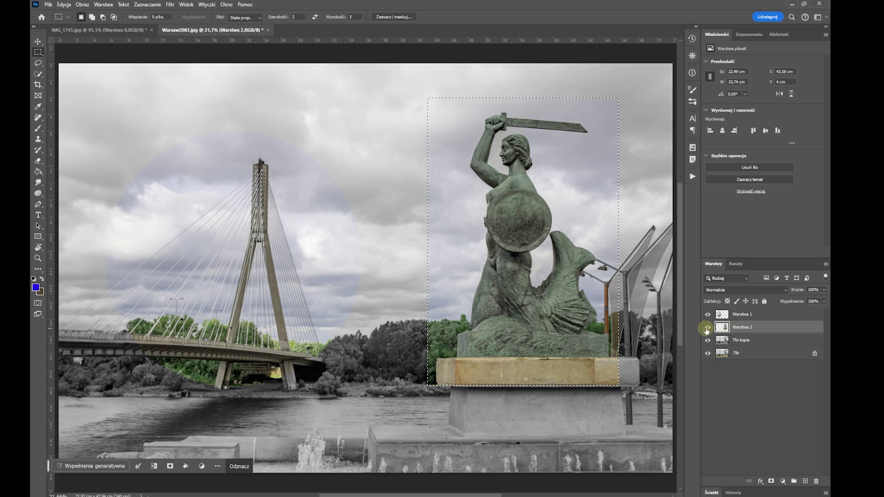
click(155, 5)
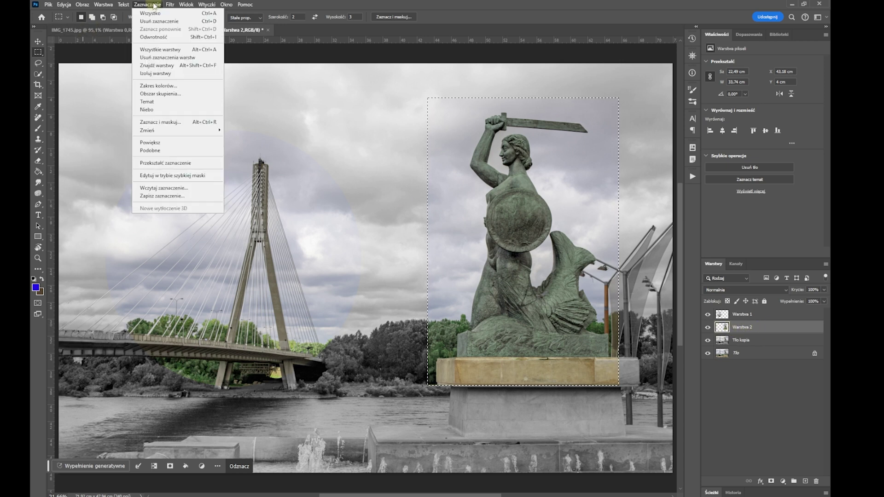
mouse_move(166, 130)
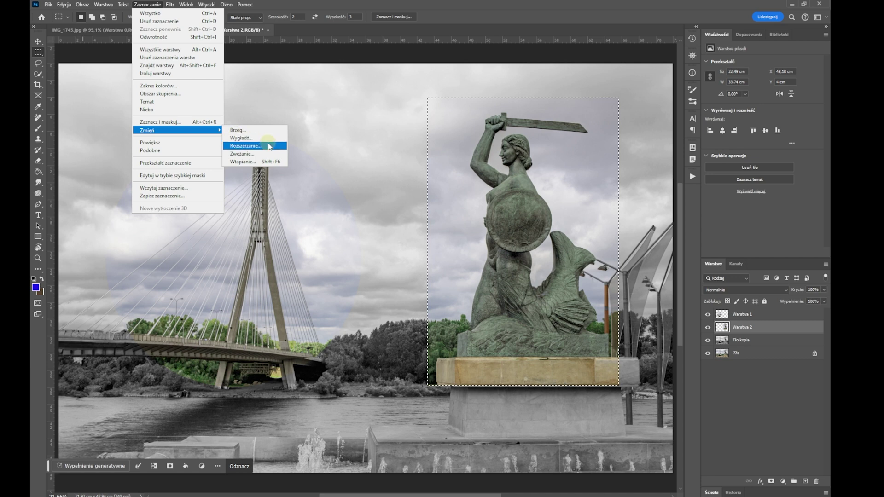
click(270, 147)
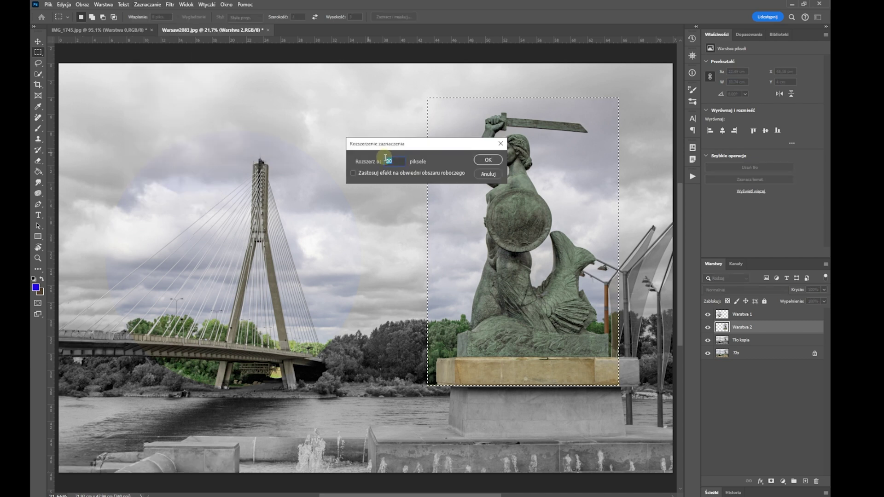
click(489, 160)
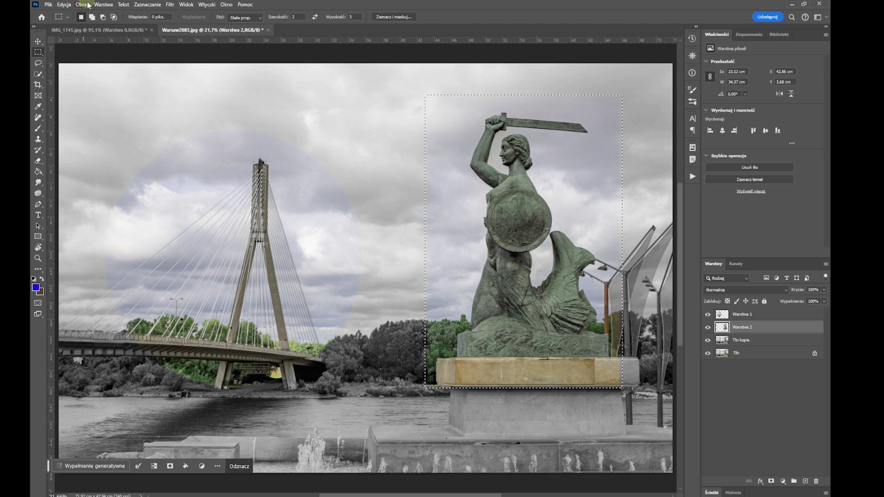
Step: Stroke the expanded selection with a 50 px white border, then deselect
click(64, 4)
click(68, 141)
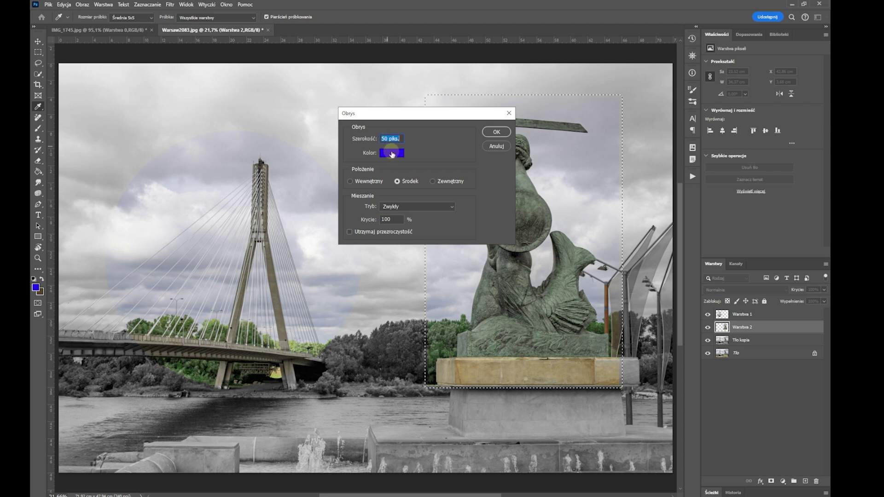
click(392, 154)
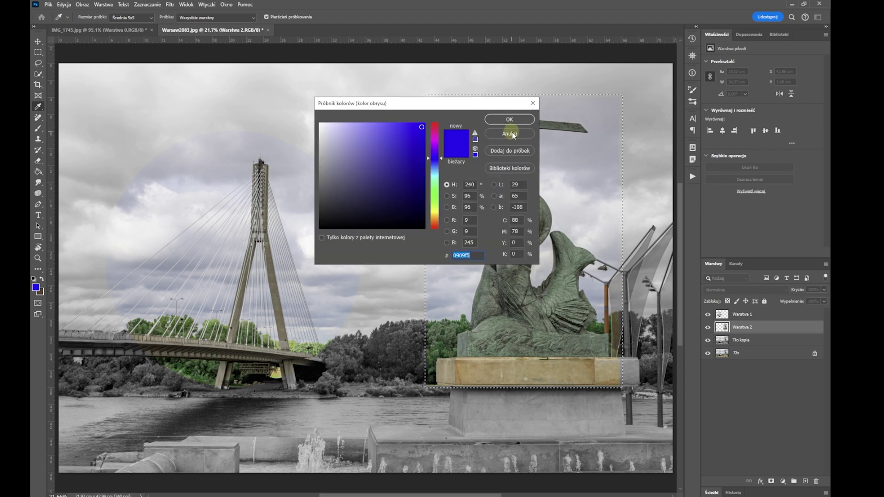
click(509, 134)
click(389, 152)
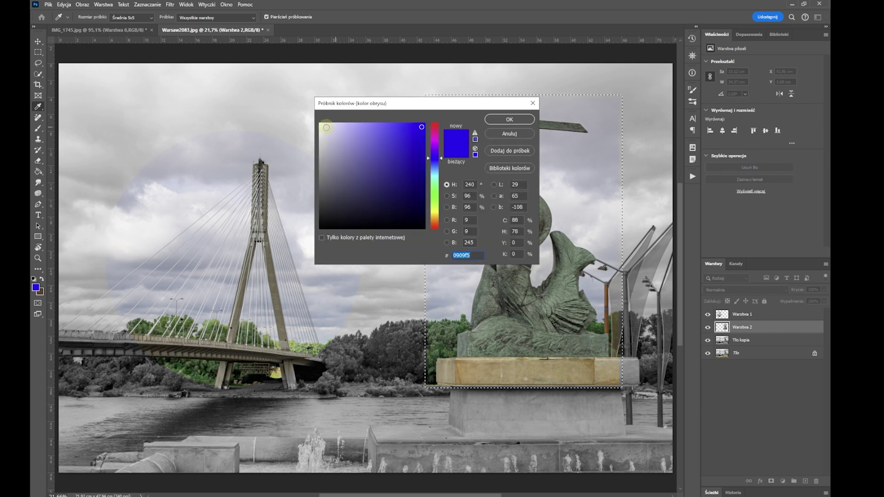
drag(327, 128, 316, 119)
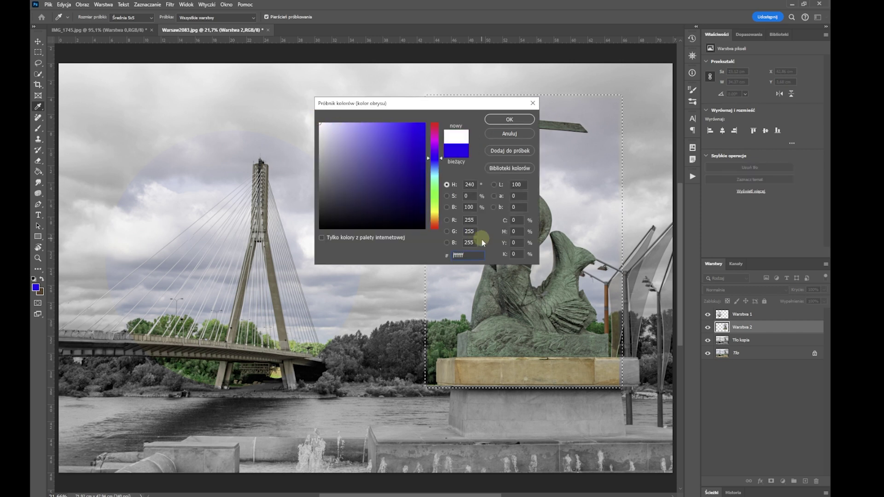
click(510, 119)
click(496, 132)
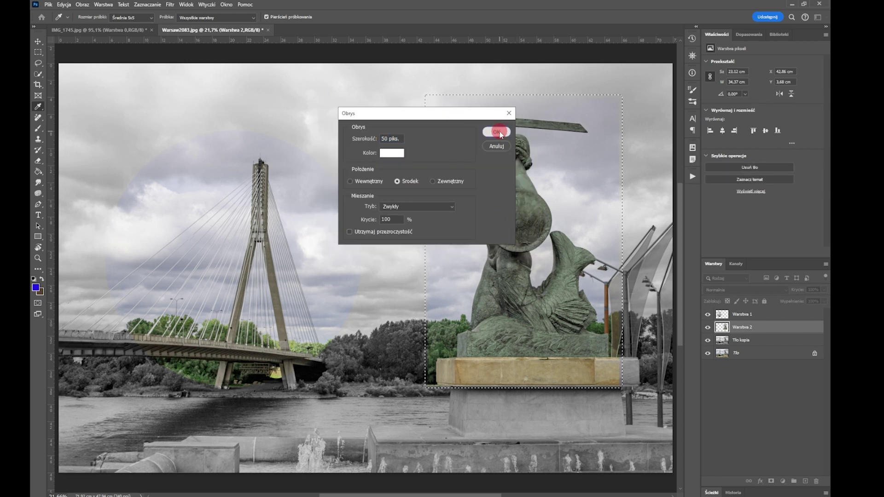
key(m)
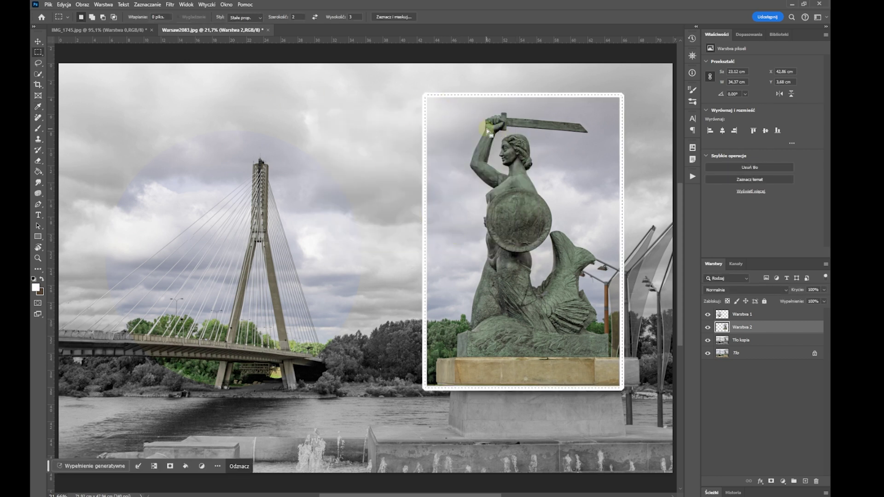
click(467, 139)
click(748, 314)
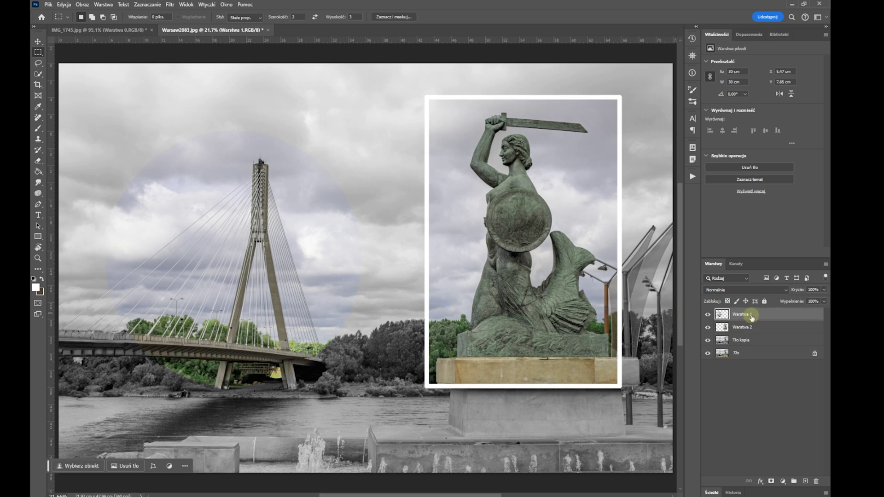
Step: Load the Warstwa 1 bridge circle selection and expand it by 30 pixels
alt+click(708, 315)
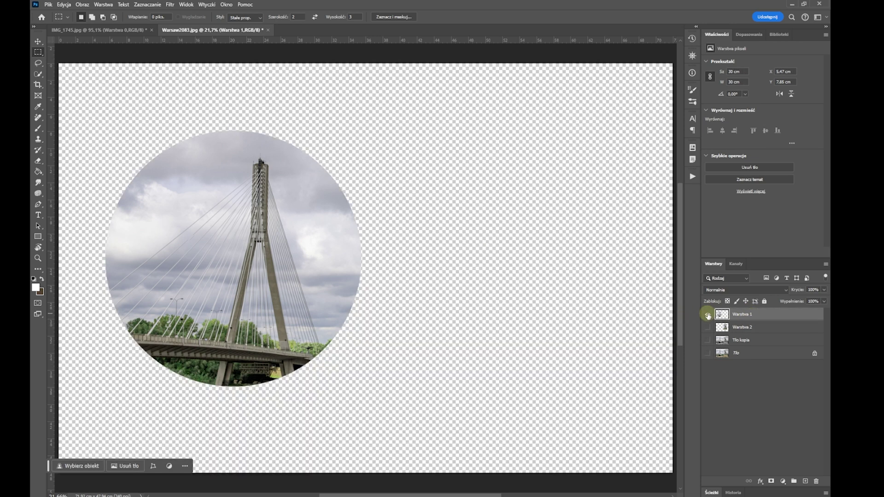
alt+click(708, 314)
alt+click(708, 315)
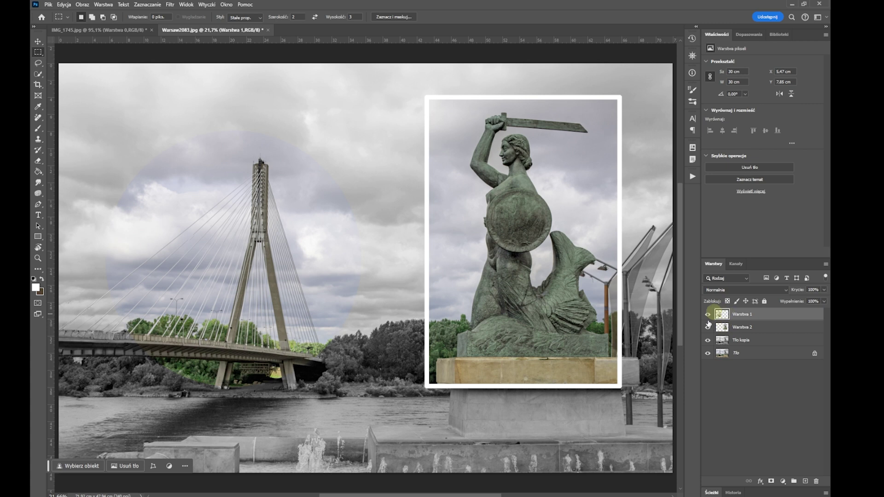
click(721, 317)
ctrl+click(722, 317)
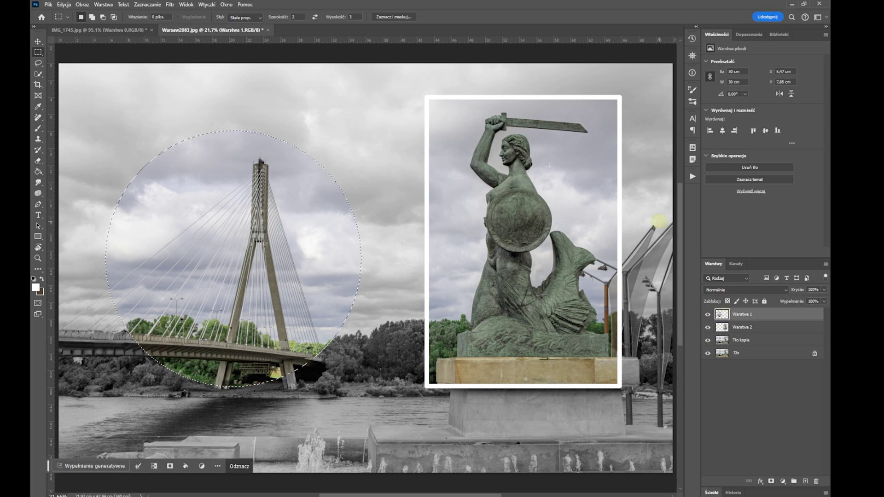
click(140, 5)
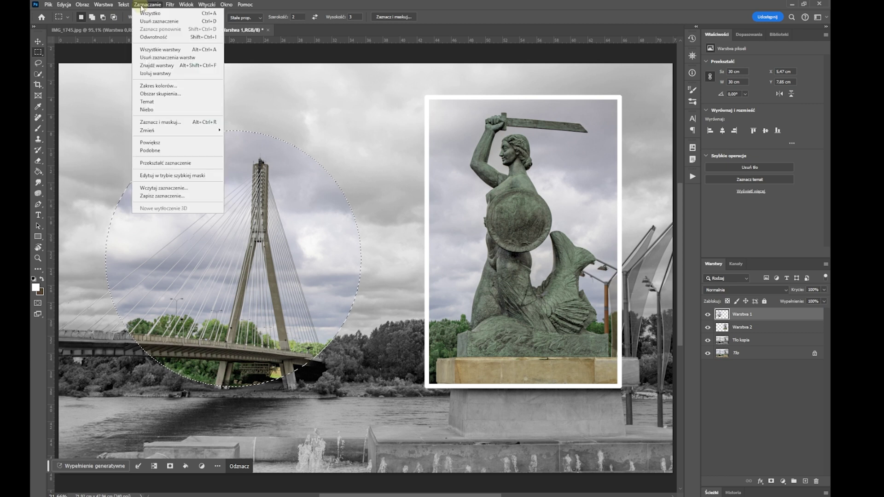
click(166, 133)
click(246, 146)
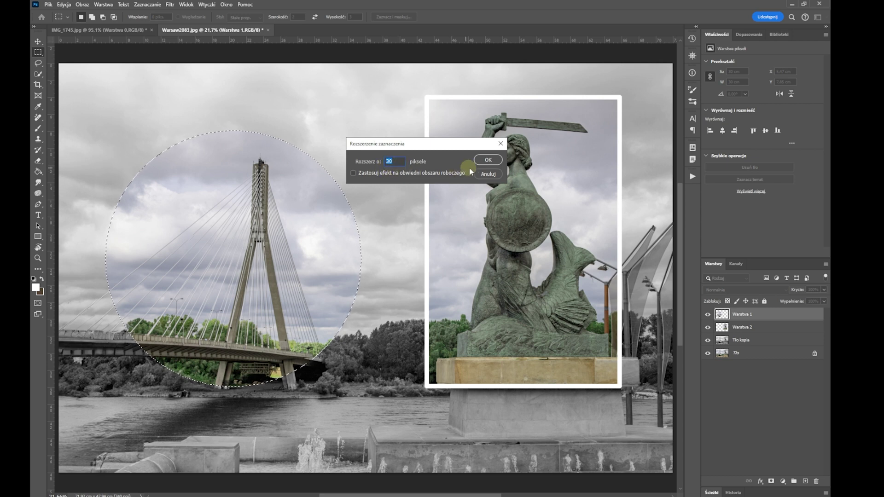
click(489, 161)
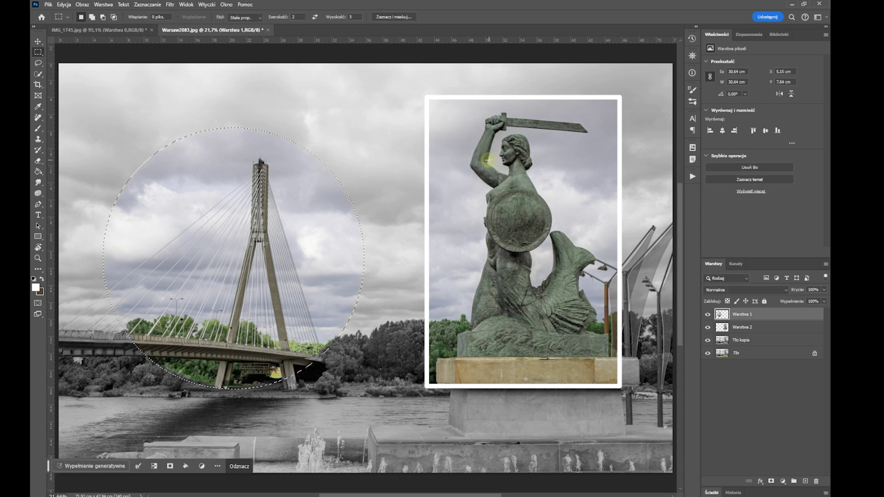
Step: Stroke the circle selection with a 50 px white ring, Inside
click(64, 5)
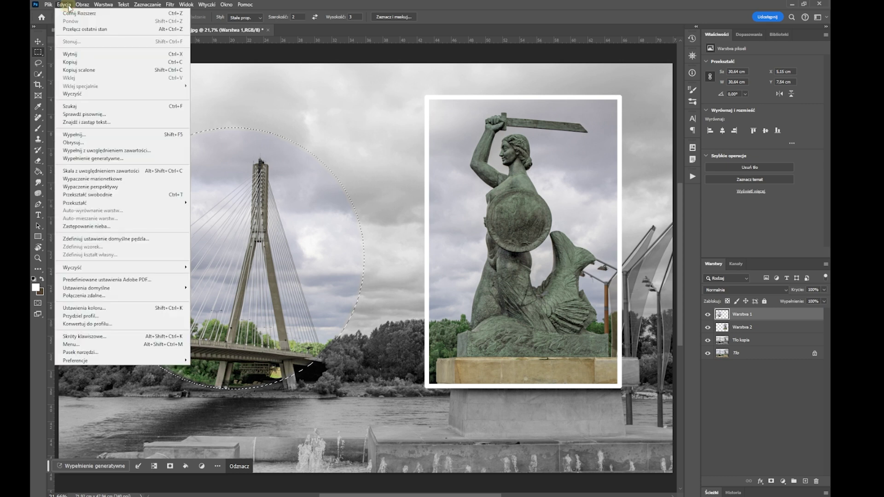
click(77, 142)
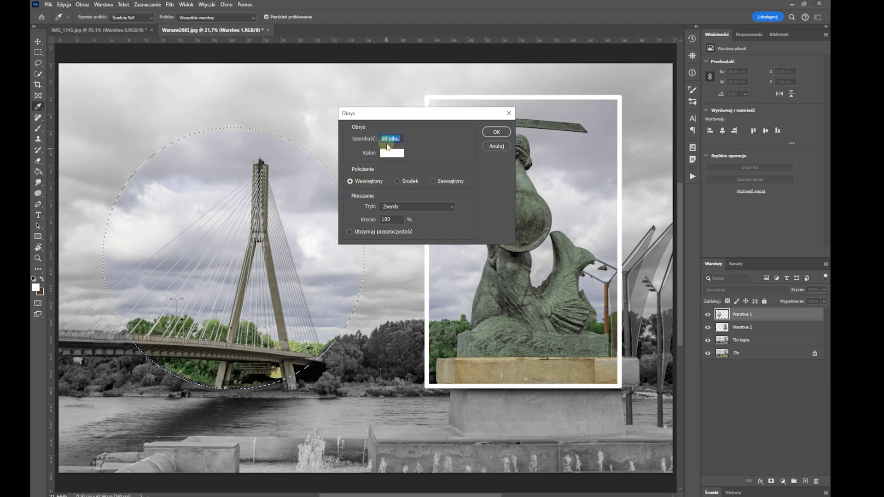
click(496, 132)
ctrl+click(339, 307)
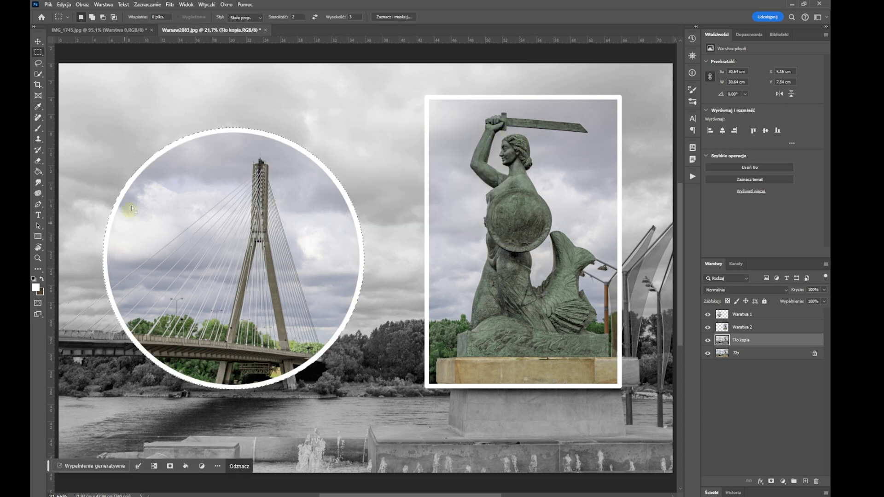
click(39, 218)
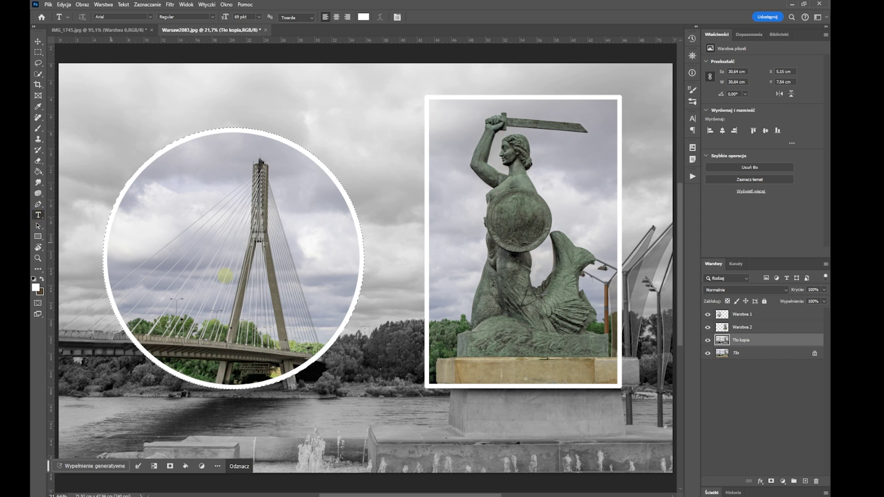
Step: Add white WARSZAWA text below the mermaid and scale it to about 137 pt
click(395, 439)
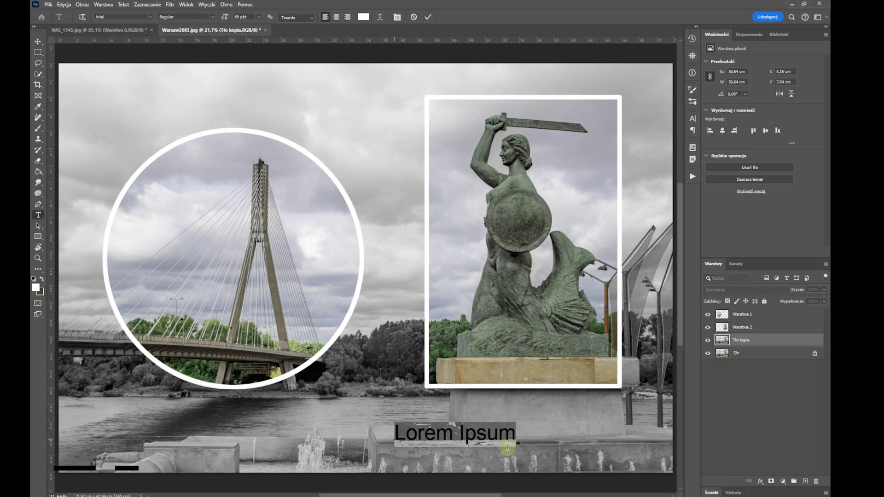
text(WARSZAWA)
key(ctrl+a)
click(38, 41)
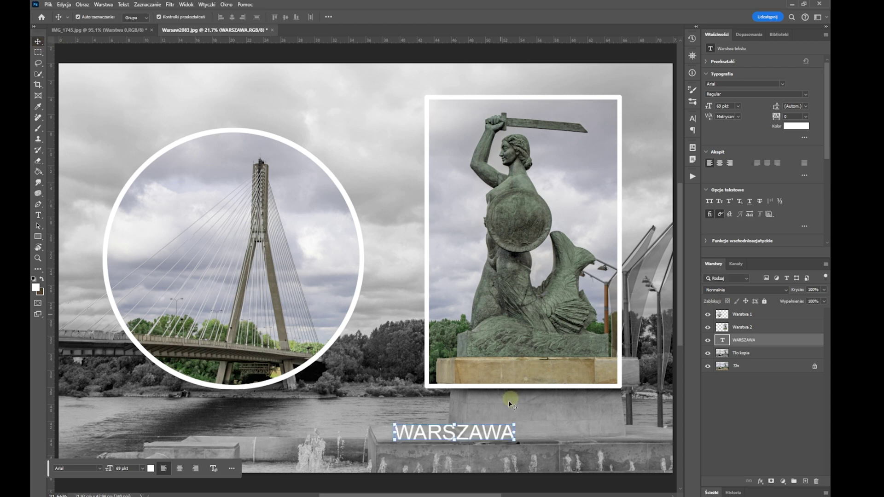
drag(515, 426, 636, 413)
key(Return)
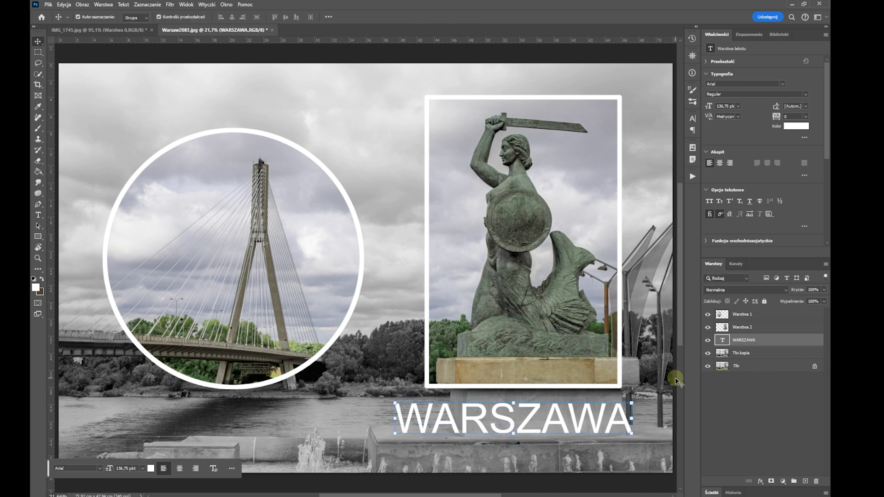